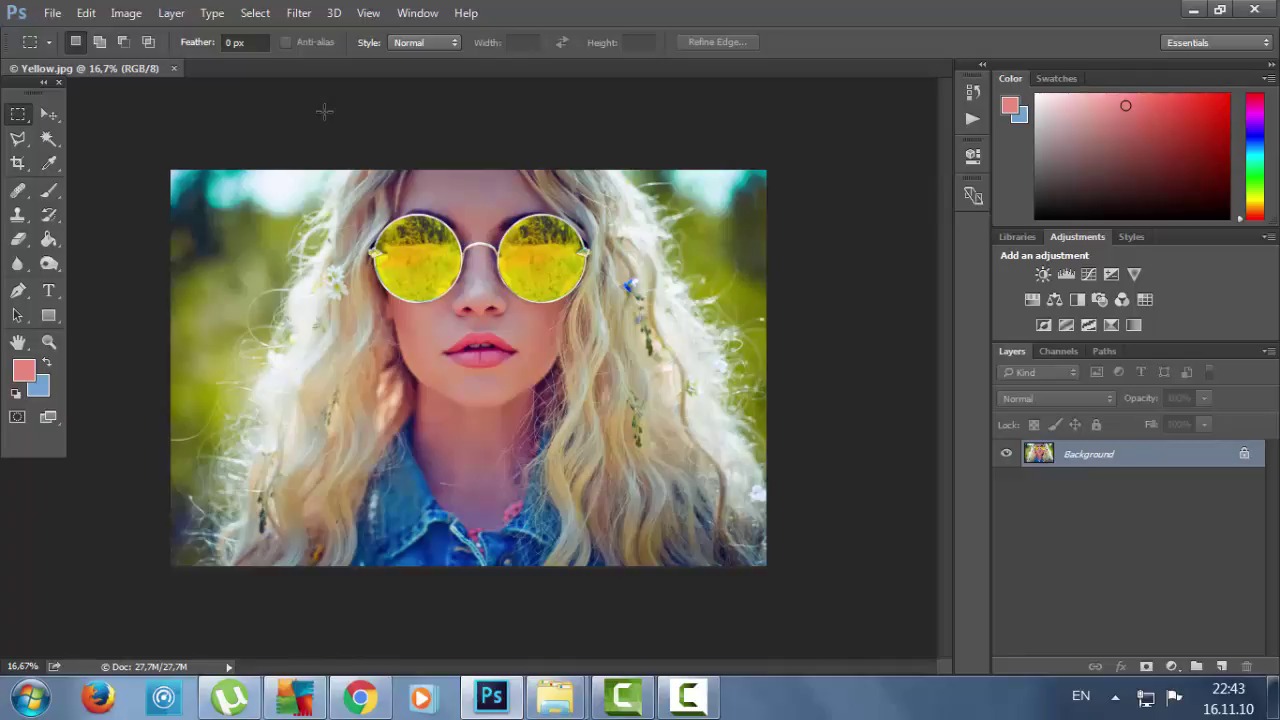
Zoom in on the portrait in preset increments up to 1200%, at the lower edge of the lips
left_click(369, 18)
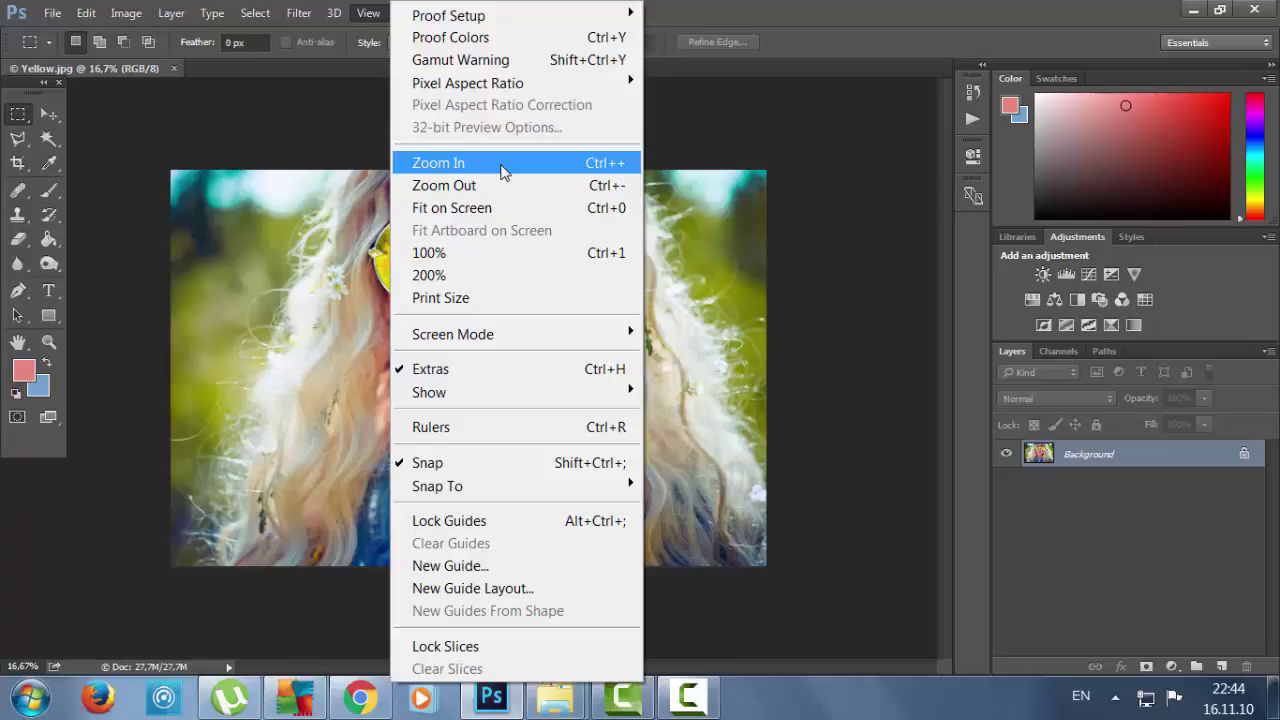
left_click(854, 238)
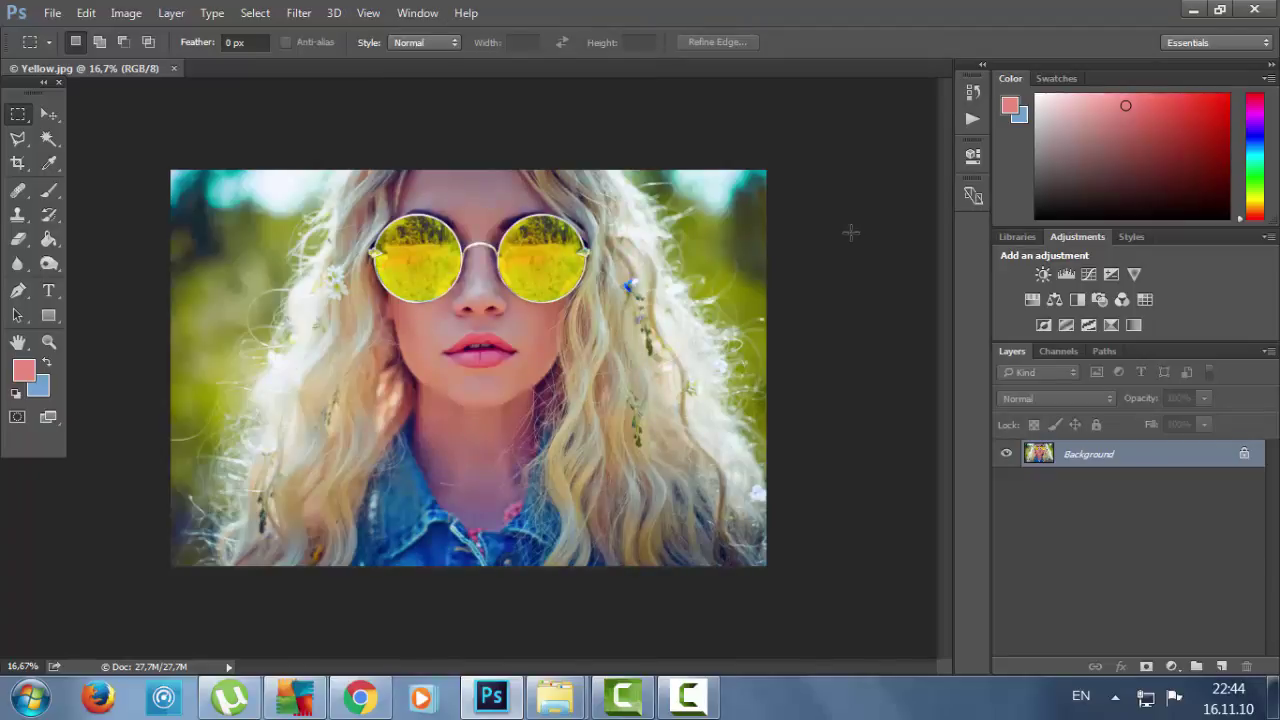
key("ctrl+plus")
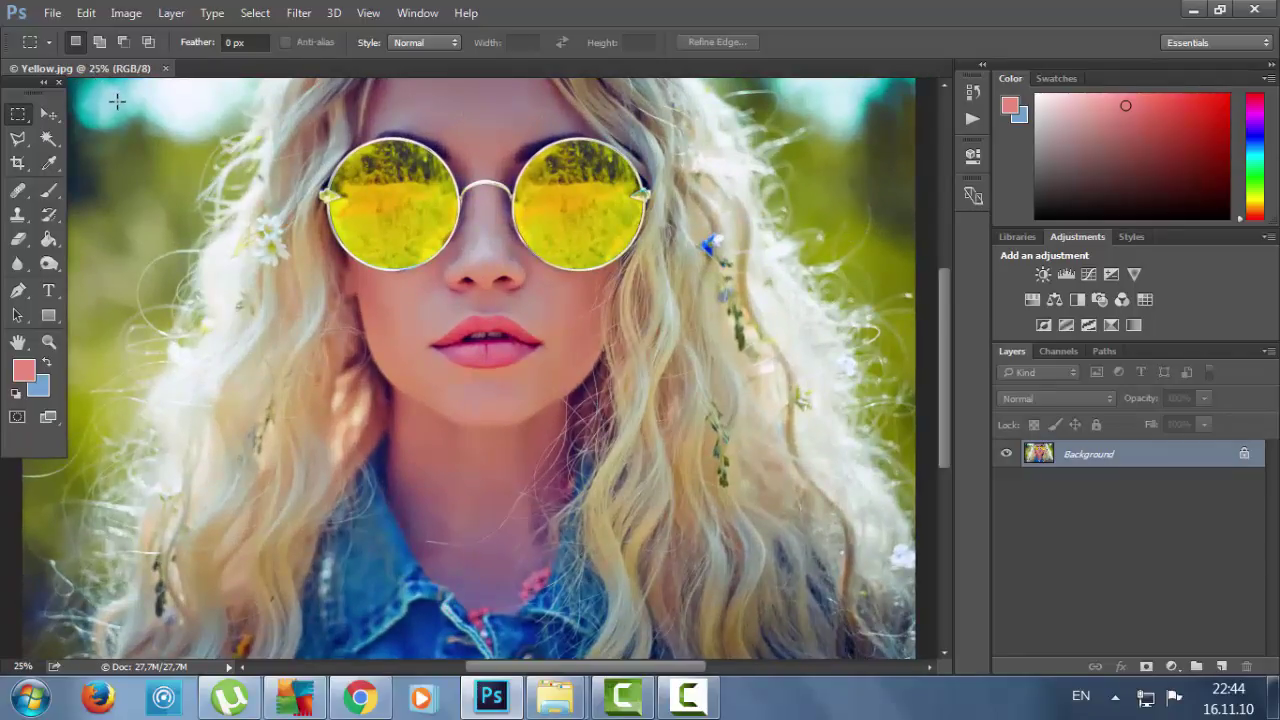
key("ctrl+plus")
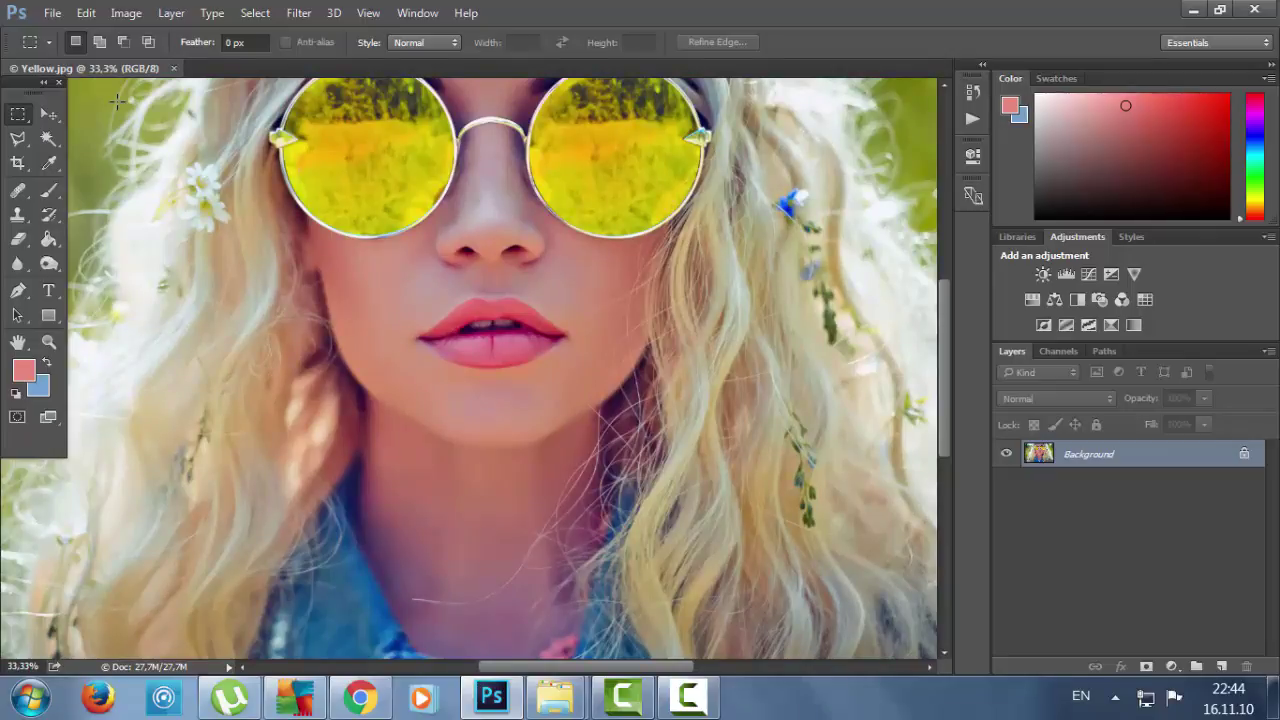
key("ctrl+plus")
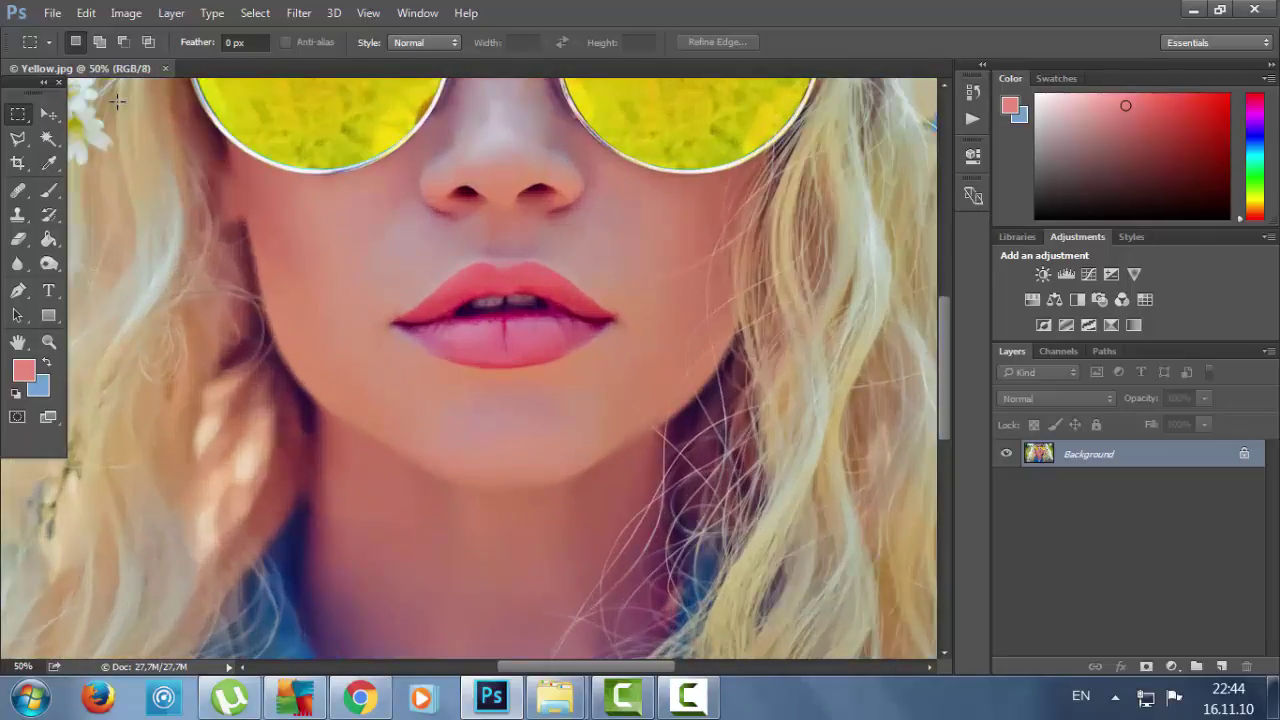
key("ctrl+plus")
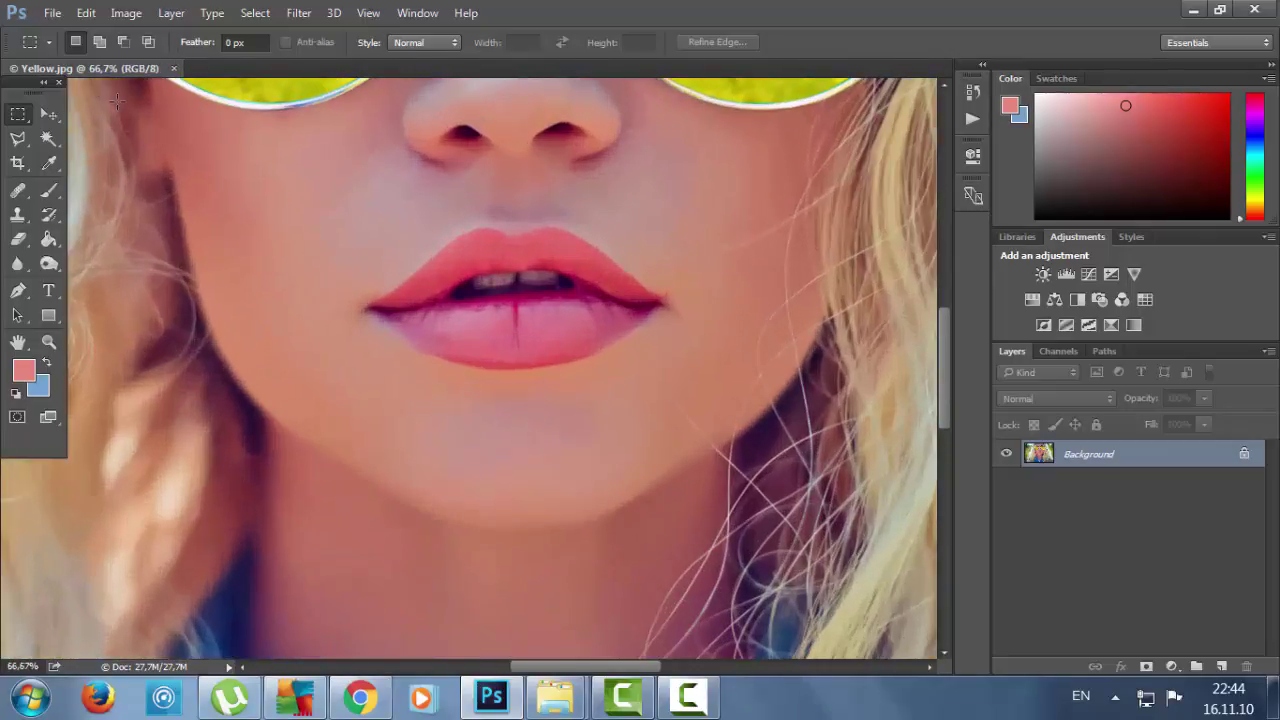
key("ctrl+plus")
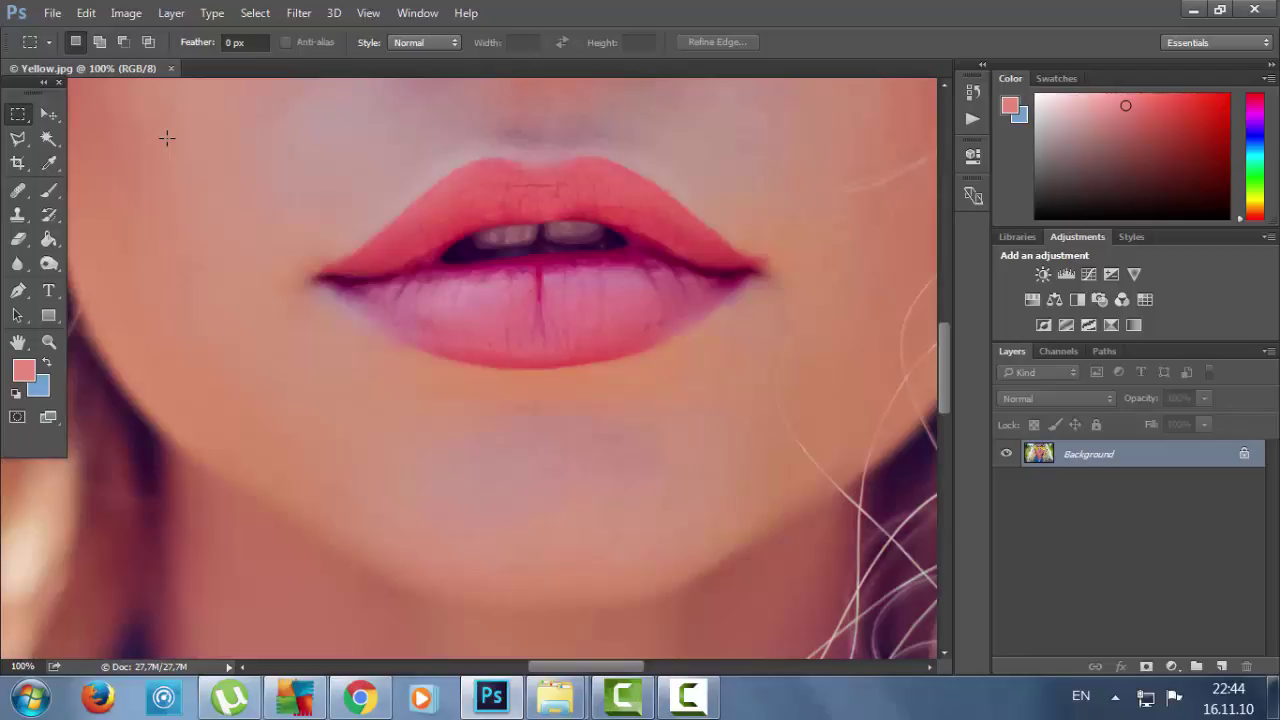
key("ctrl+plus")
key("ctrl+plus")
key("ctrl+plus")
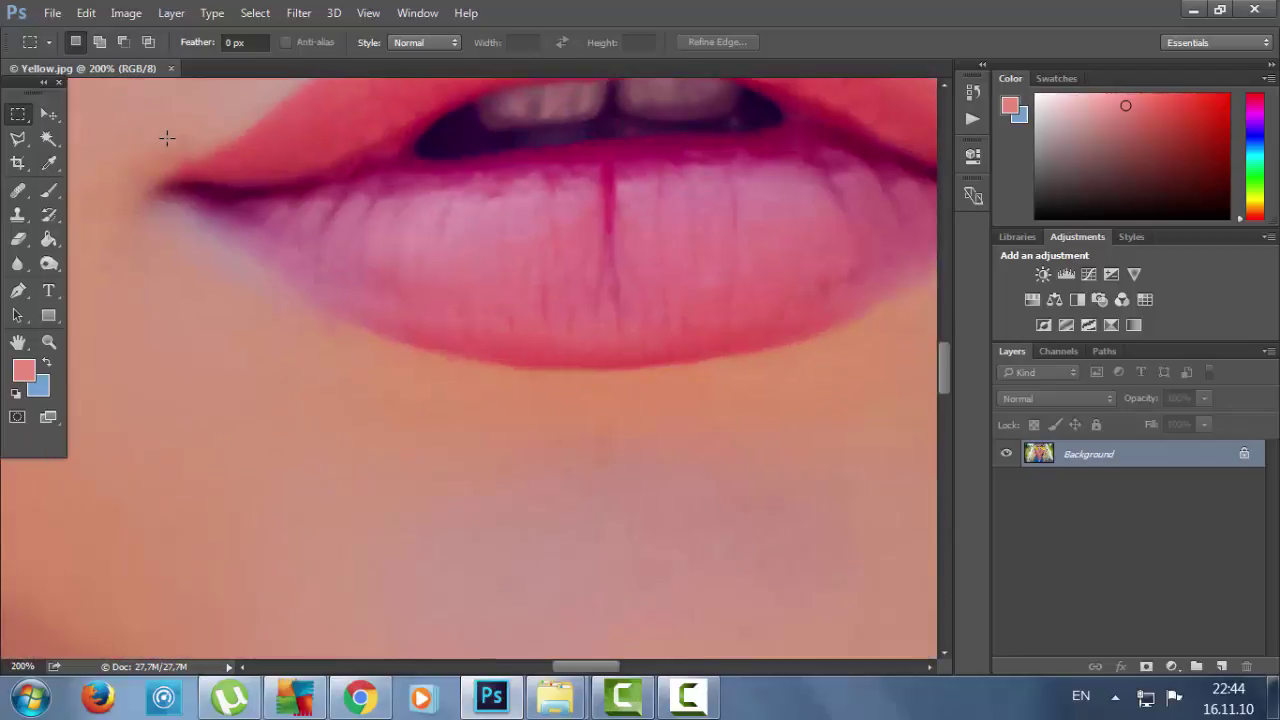
key("ctrl+plus")
key("ctrl+plus")
key("ctrl+plus")
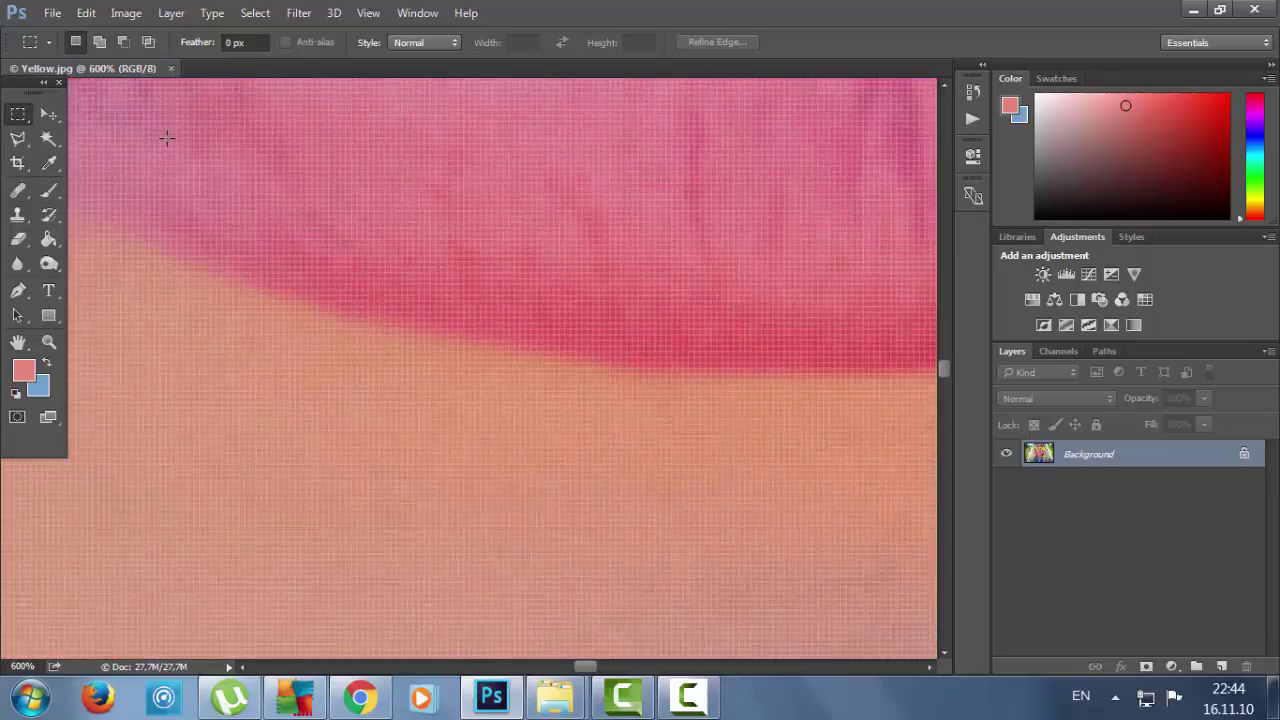
key("ctrl+plus")
key("ctrl+plus")
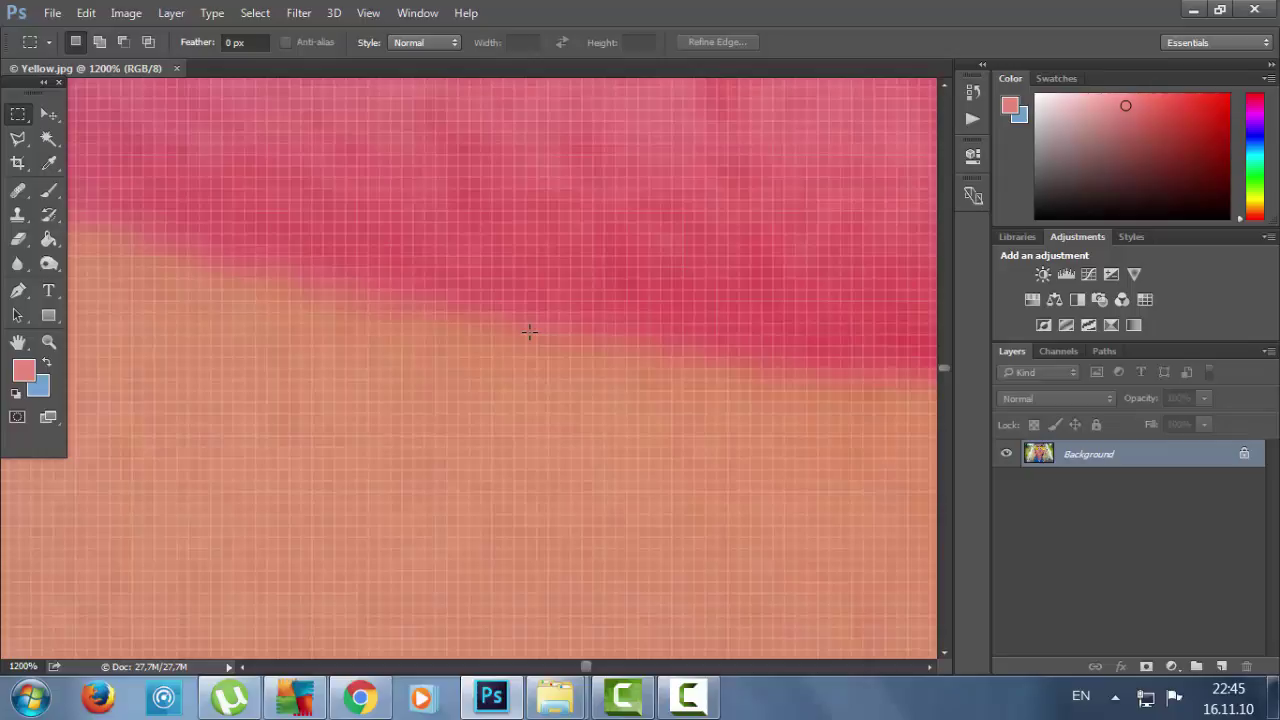
Zoom back out from the lips to about 23.7% to view the whole portrait
scroll(529, 332, "down", 4)
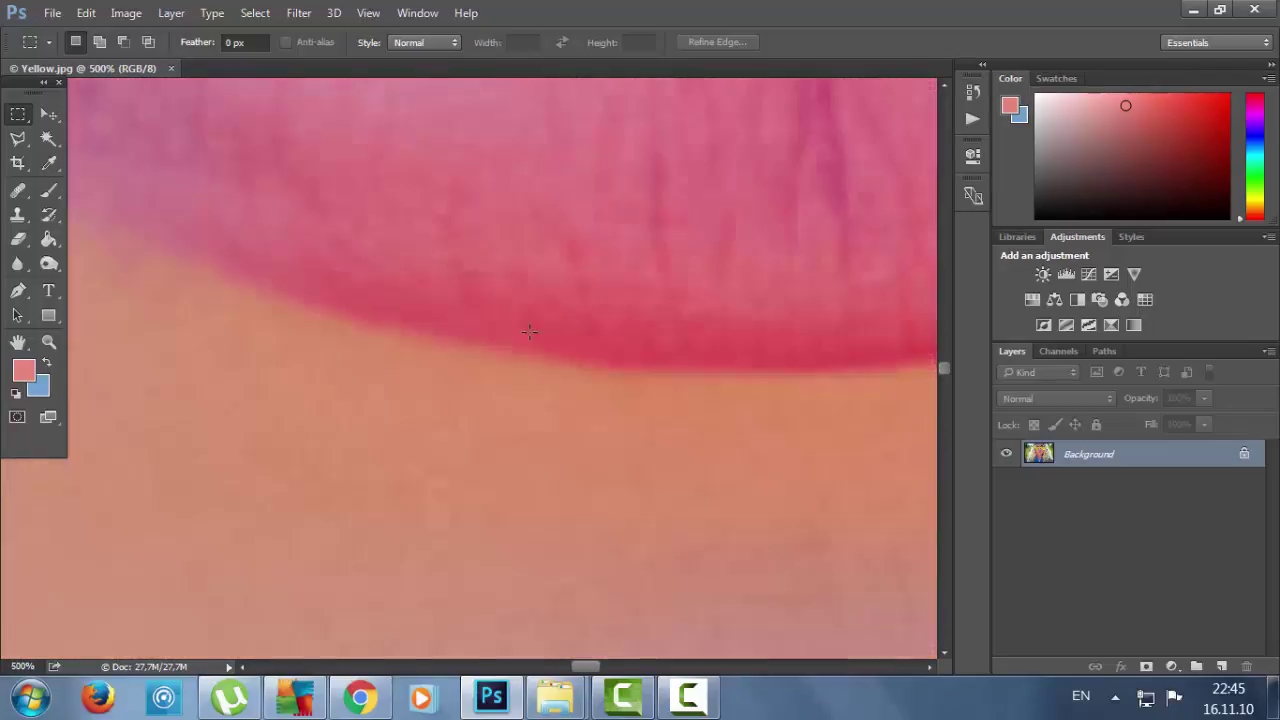
scroll(529, 332, "down", 6)
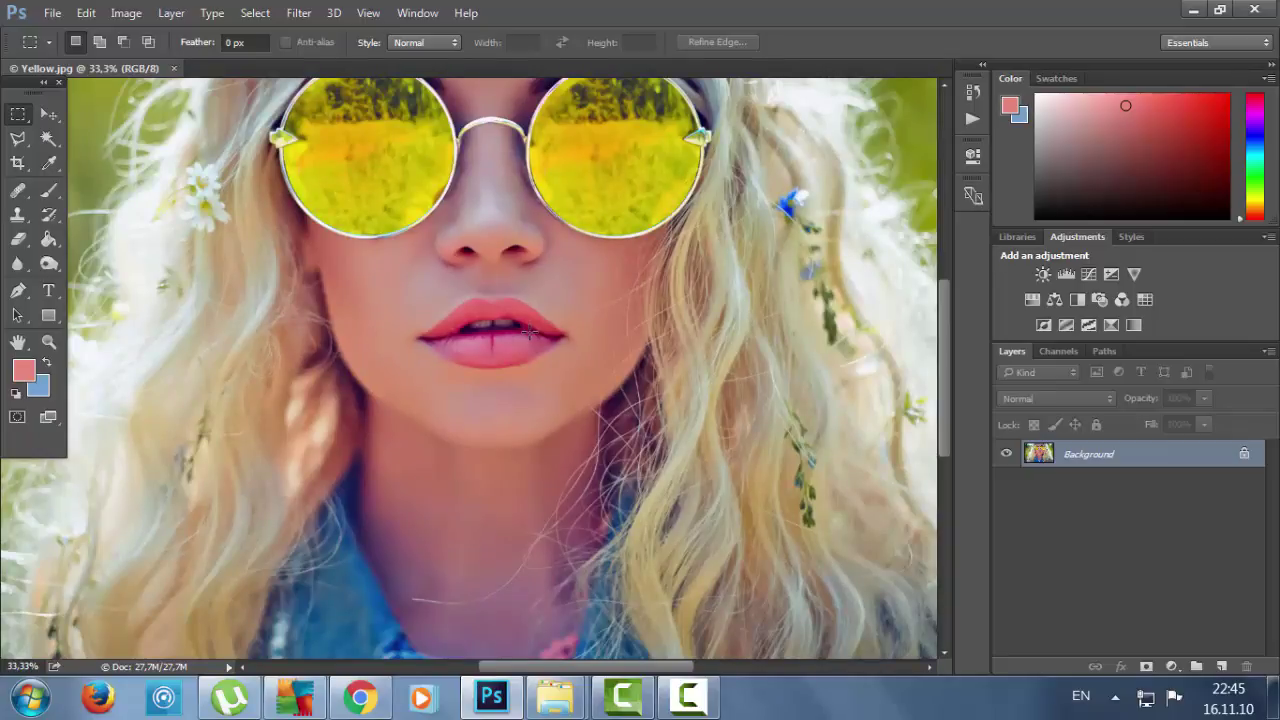
scroll(529, 332, "down", 1)
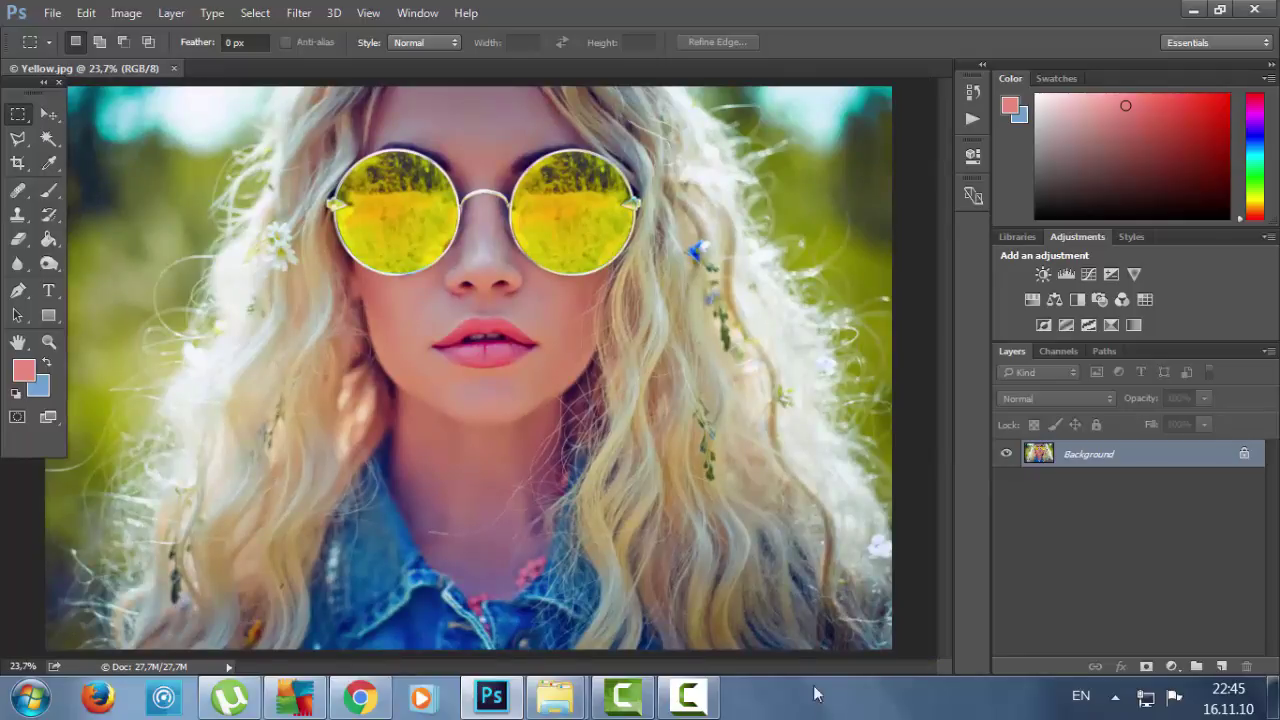
left_click(369, 16)
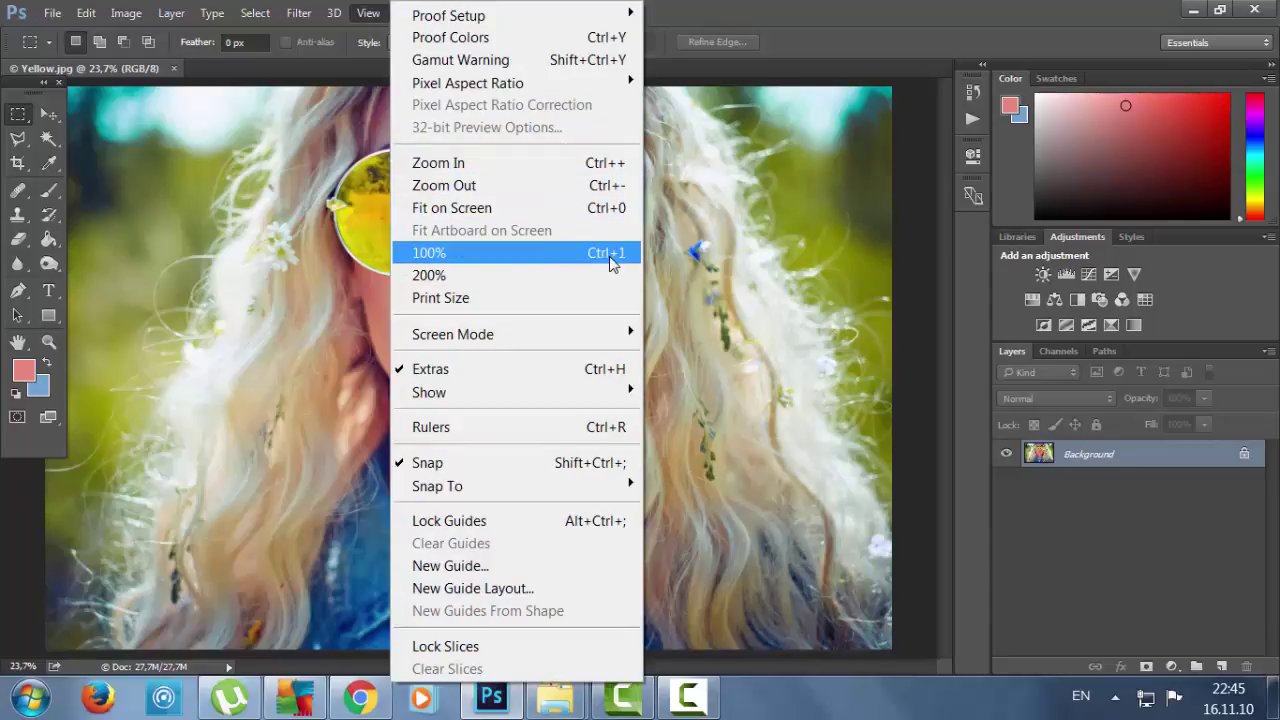
left_click(770, 712)
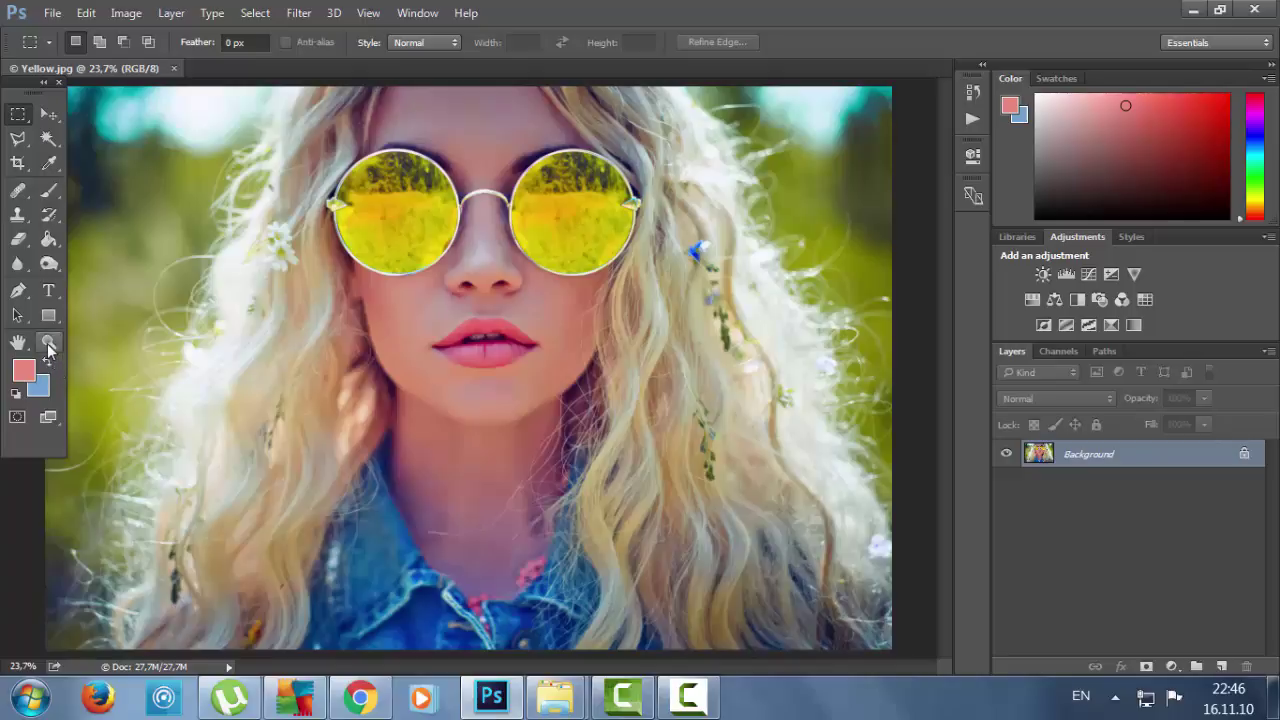
Magnify the left lens of the sunglasses to 200% with the Zoom tool
left_click(48, 341)
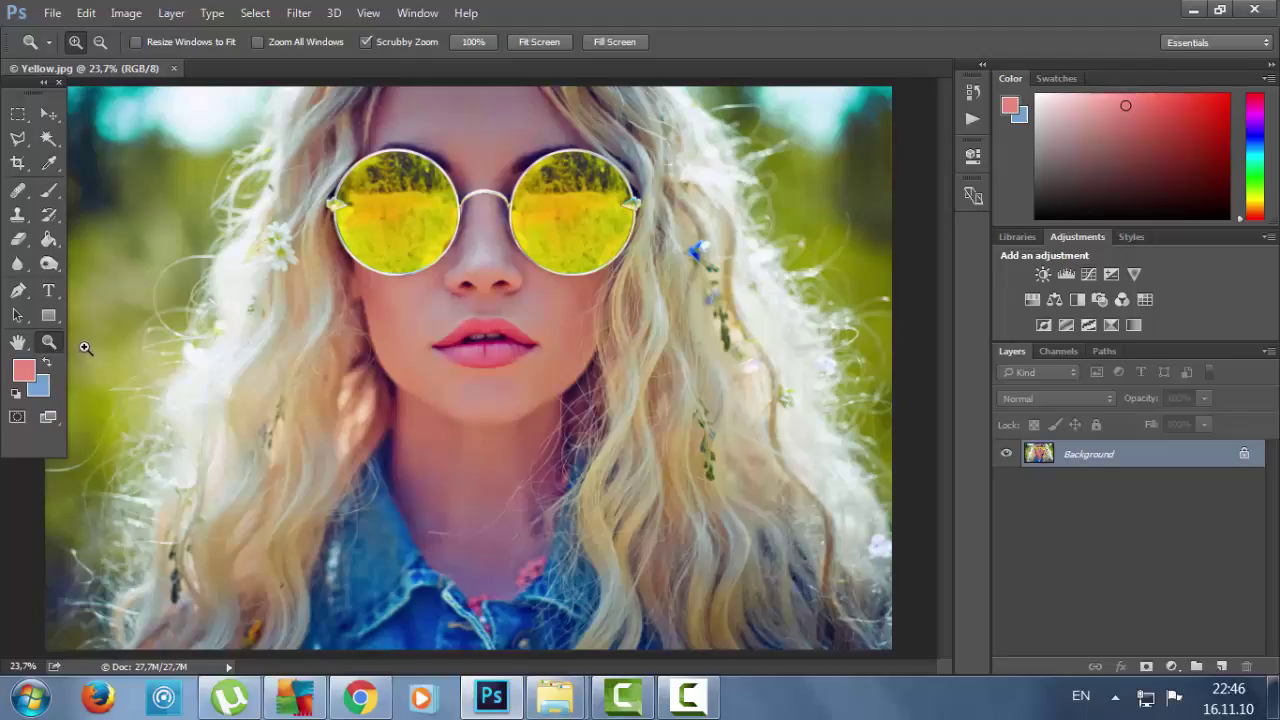
key("z")
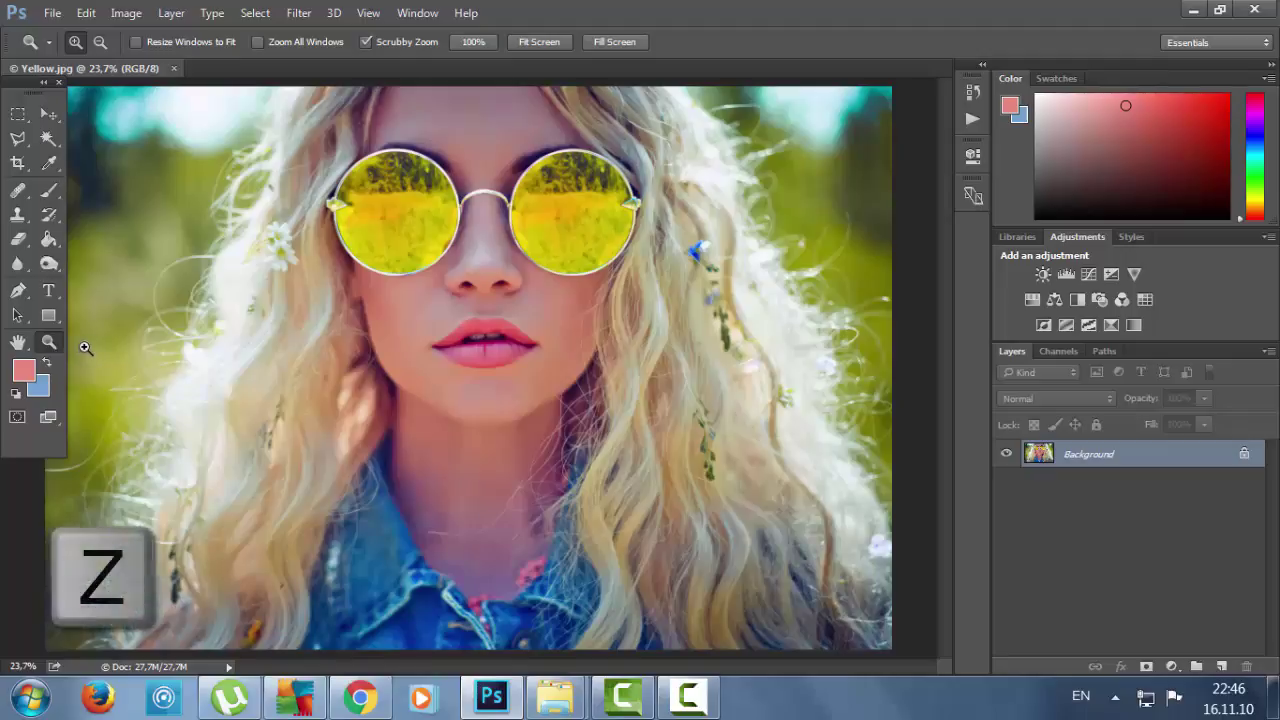
left_click(18, 114)
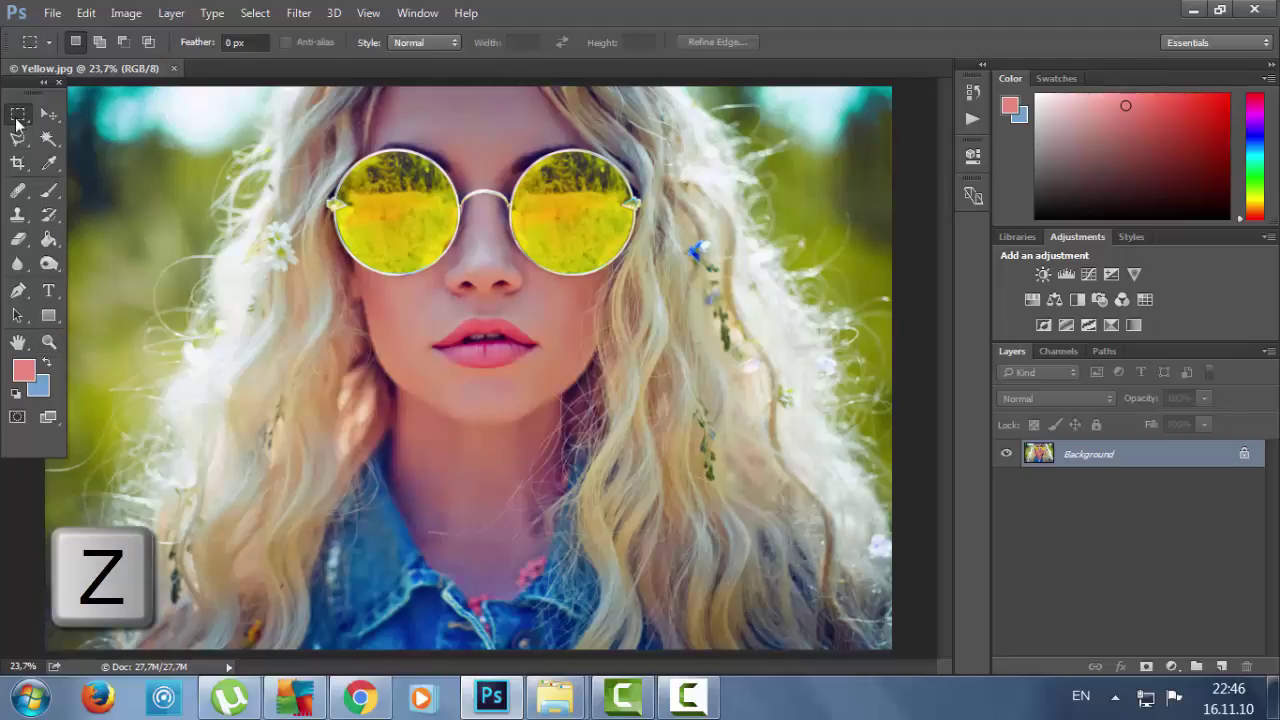
key("z")
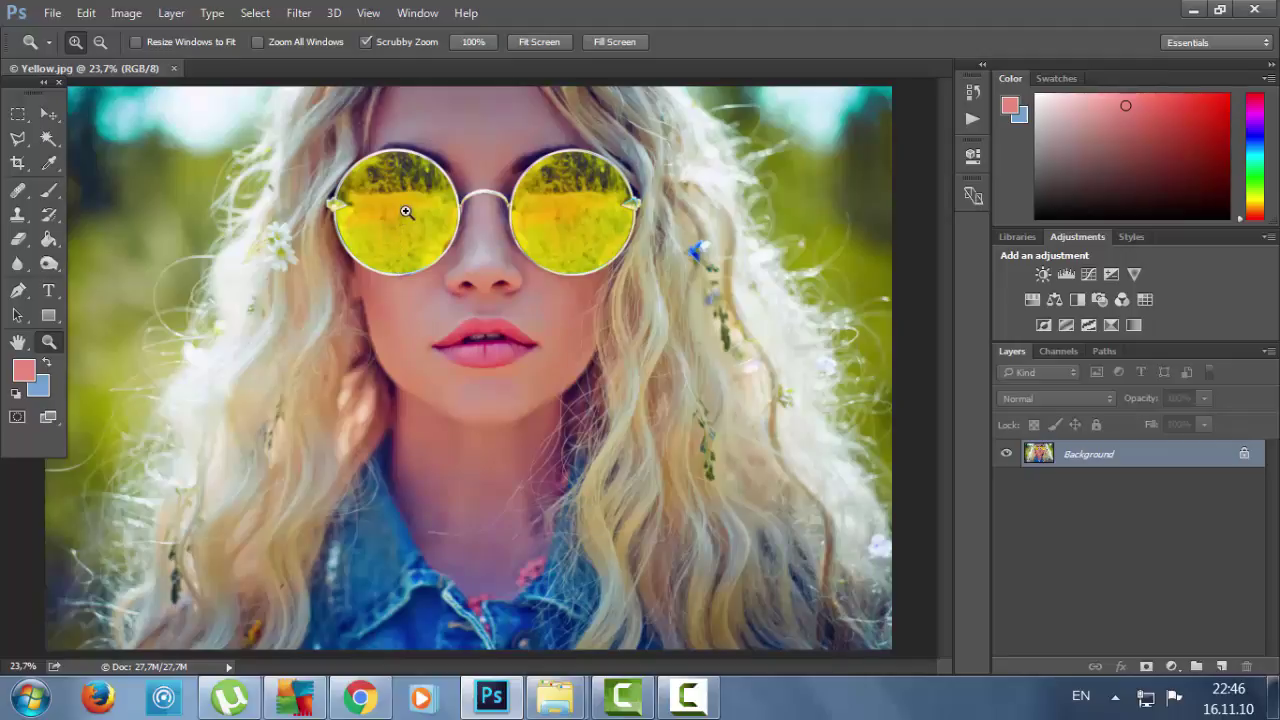
left_click(566, 215)
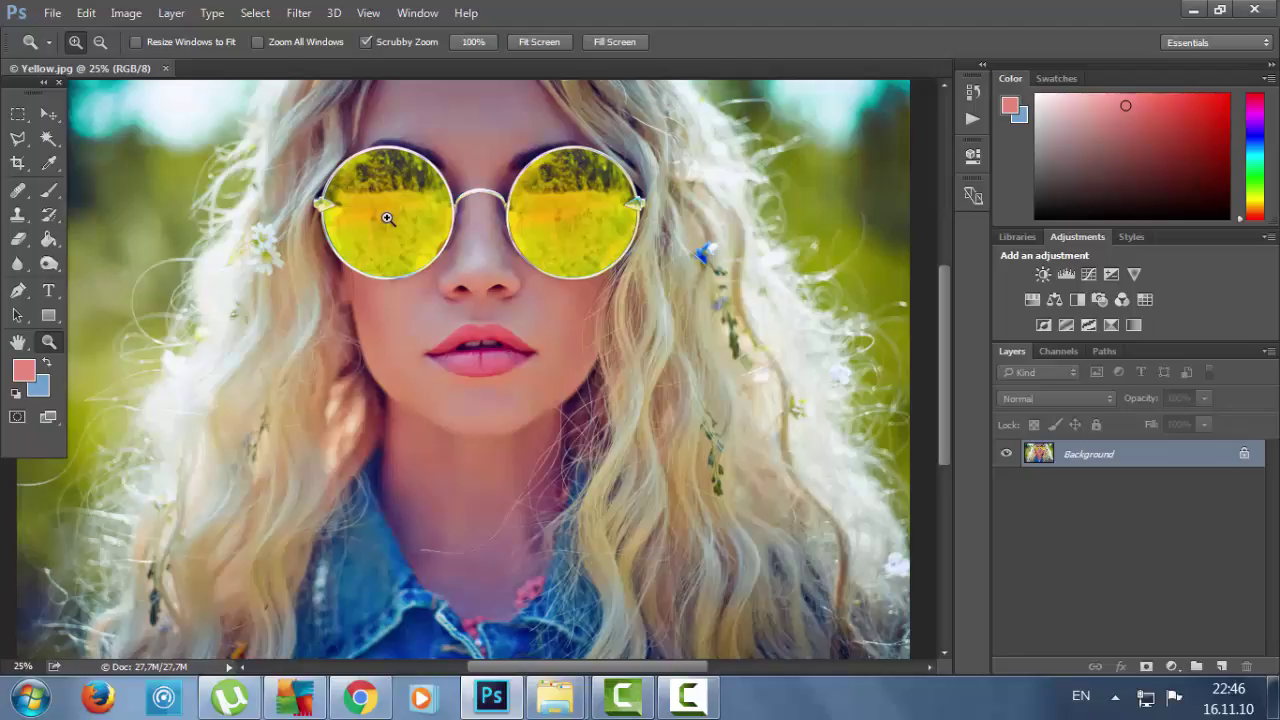
left_click(387, 218)
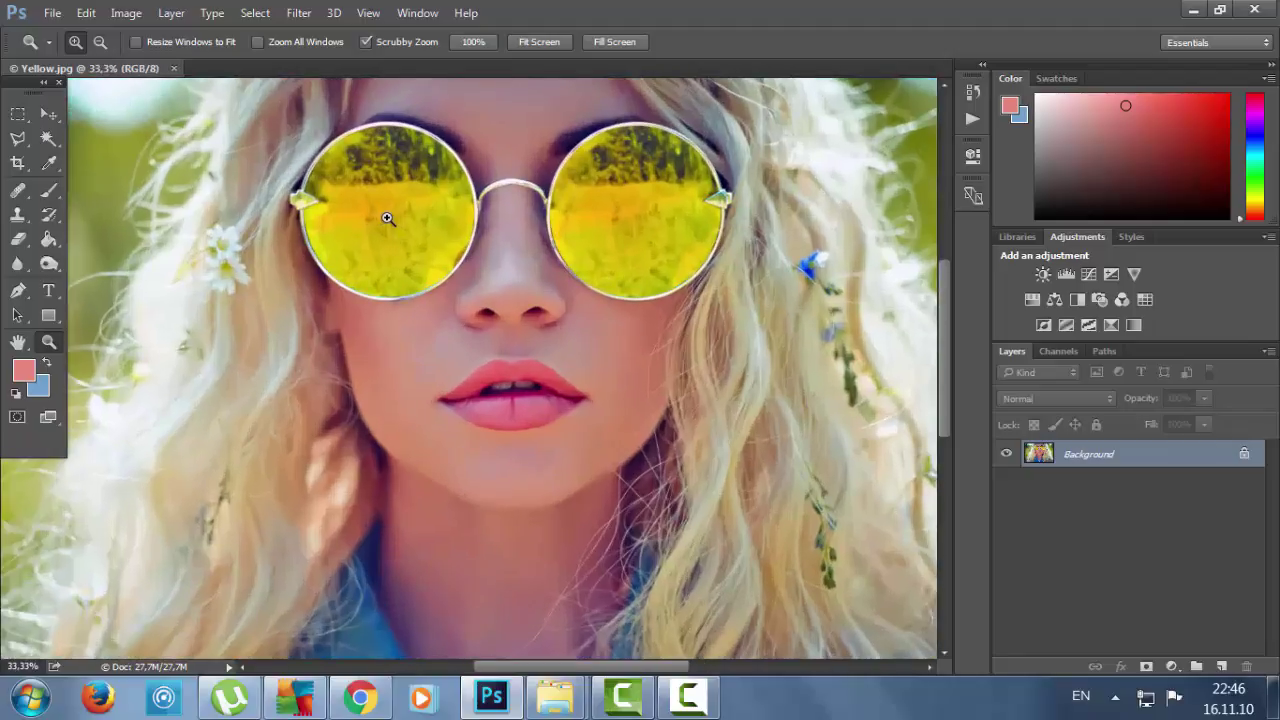
left_click(387, 218)
left_click(387, 218)
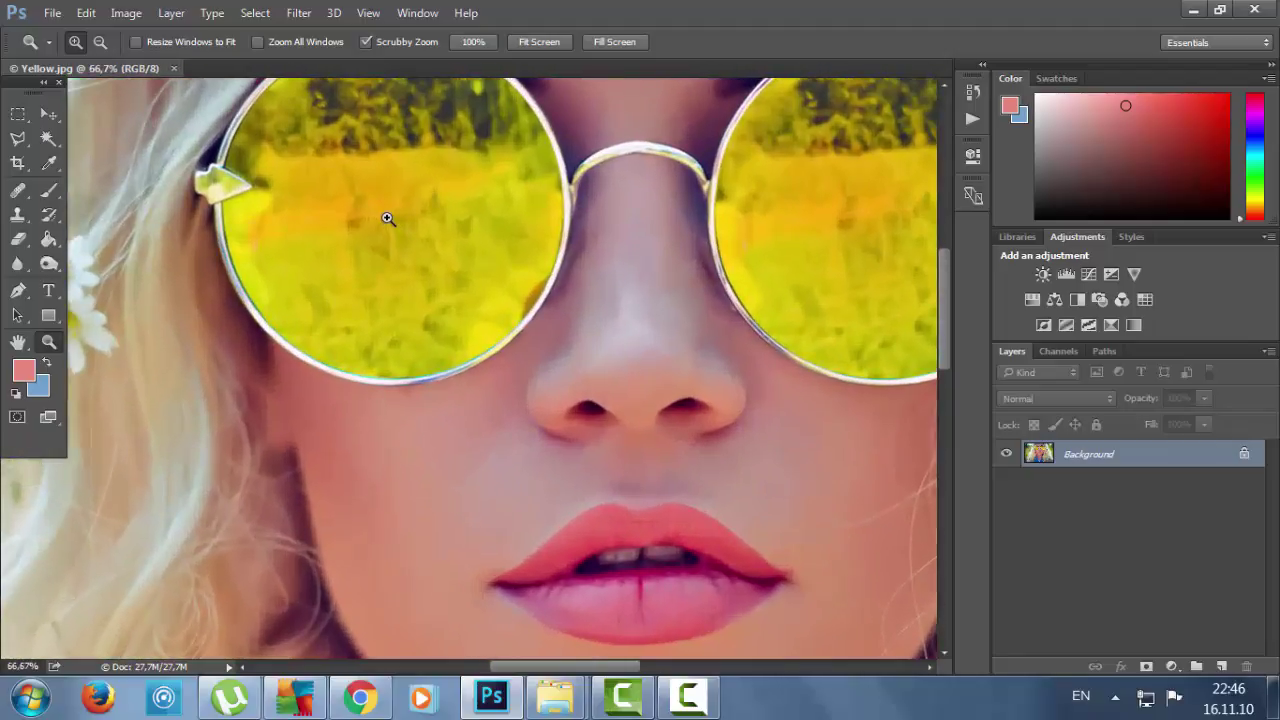
left_click(387, 218)
left_click(387, 218)
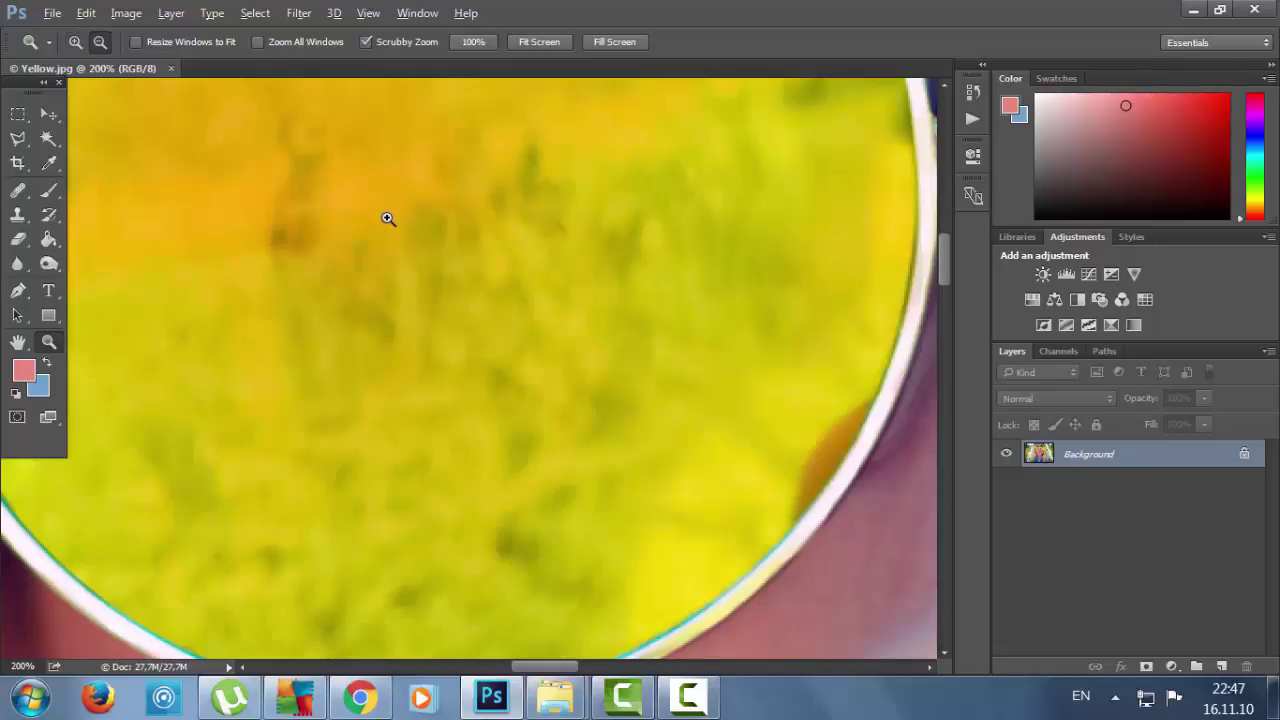
Zoom out from the left lens with the Zoom tool to 16.67%, showing the entire photo
left_click(388, 218, "alt")
left_click(388, 218, "alt")
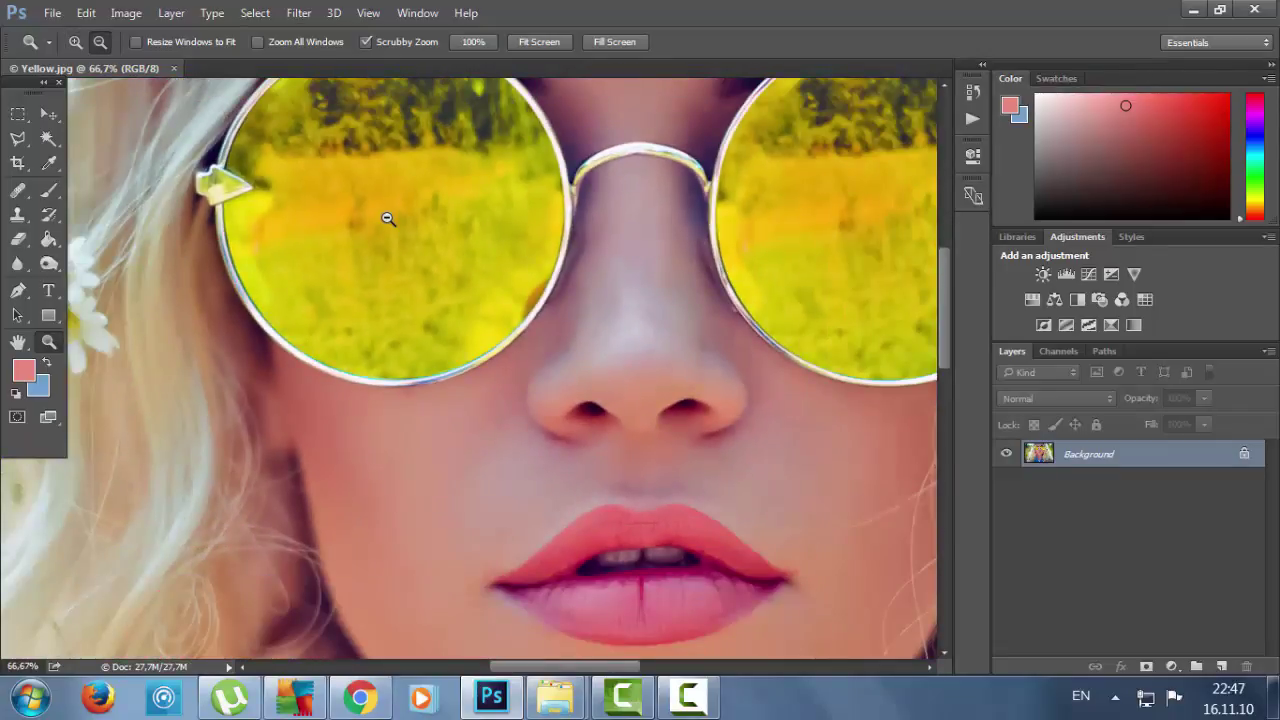
left_click(388, 218, "alt")
left_click(388, 218, "alt")
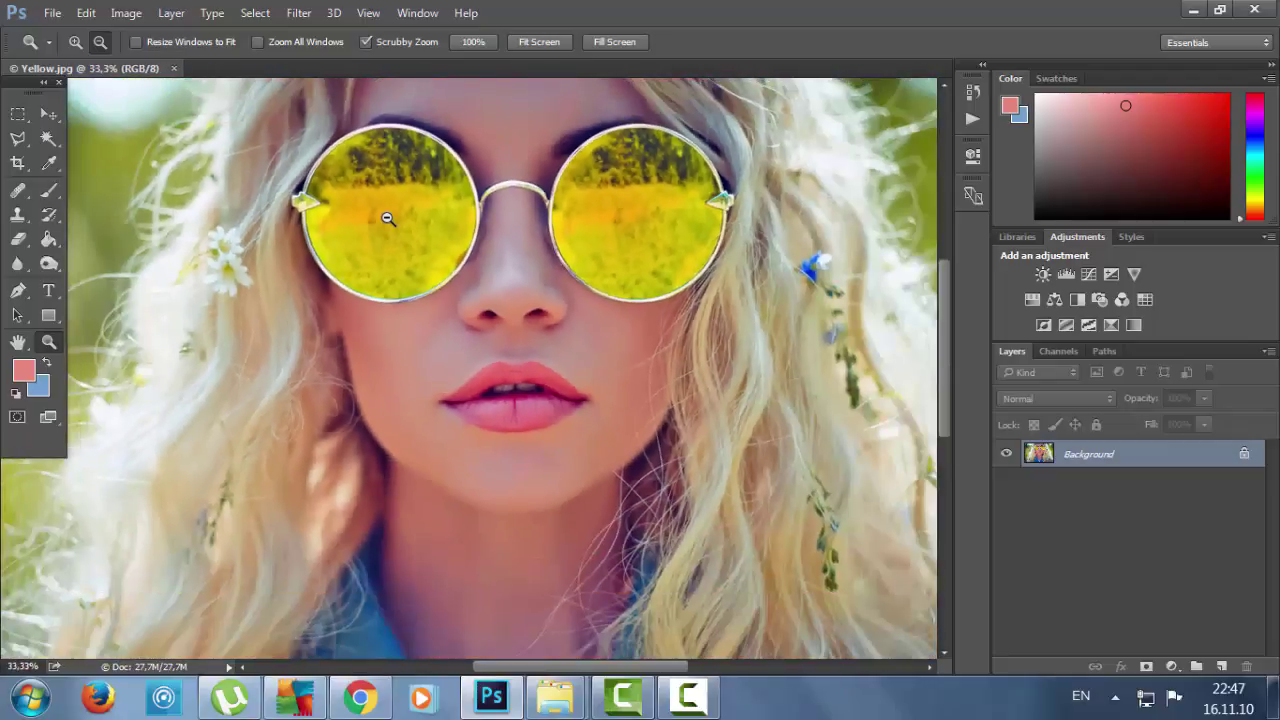
left_click(388, 218, "alt")
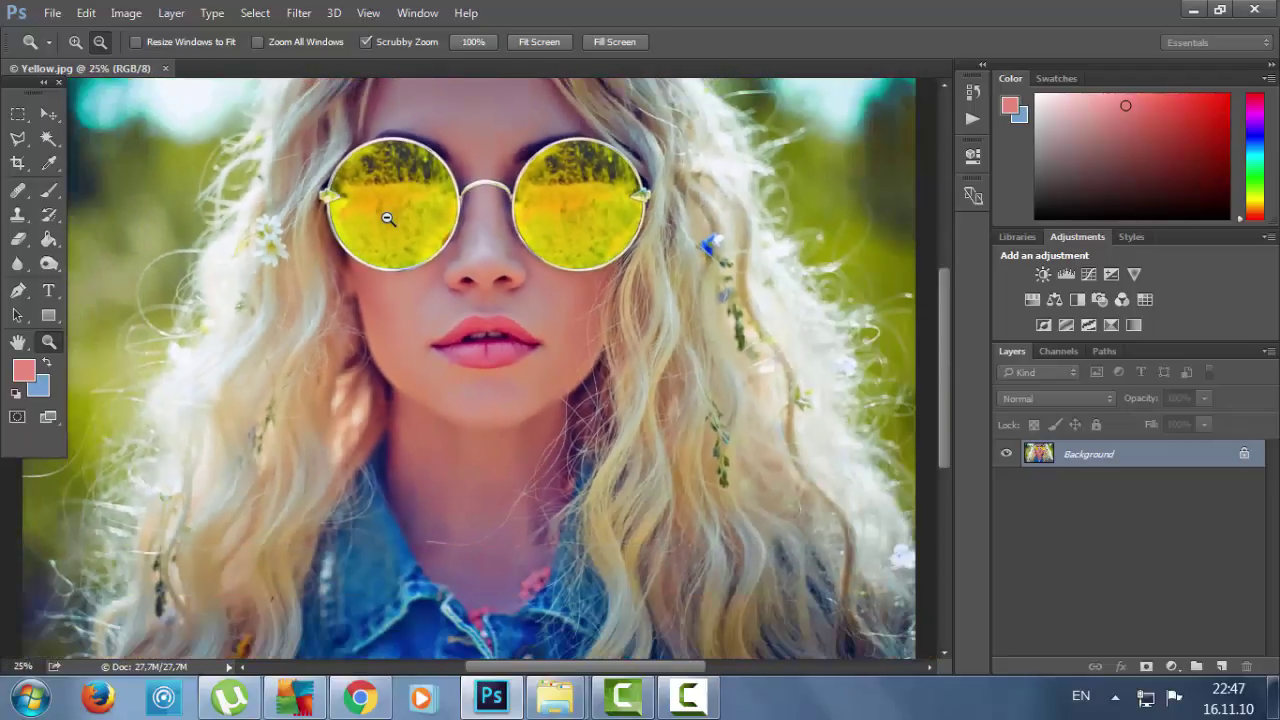
left_click(388, 218, "alt")
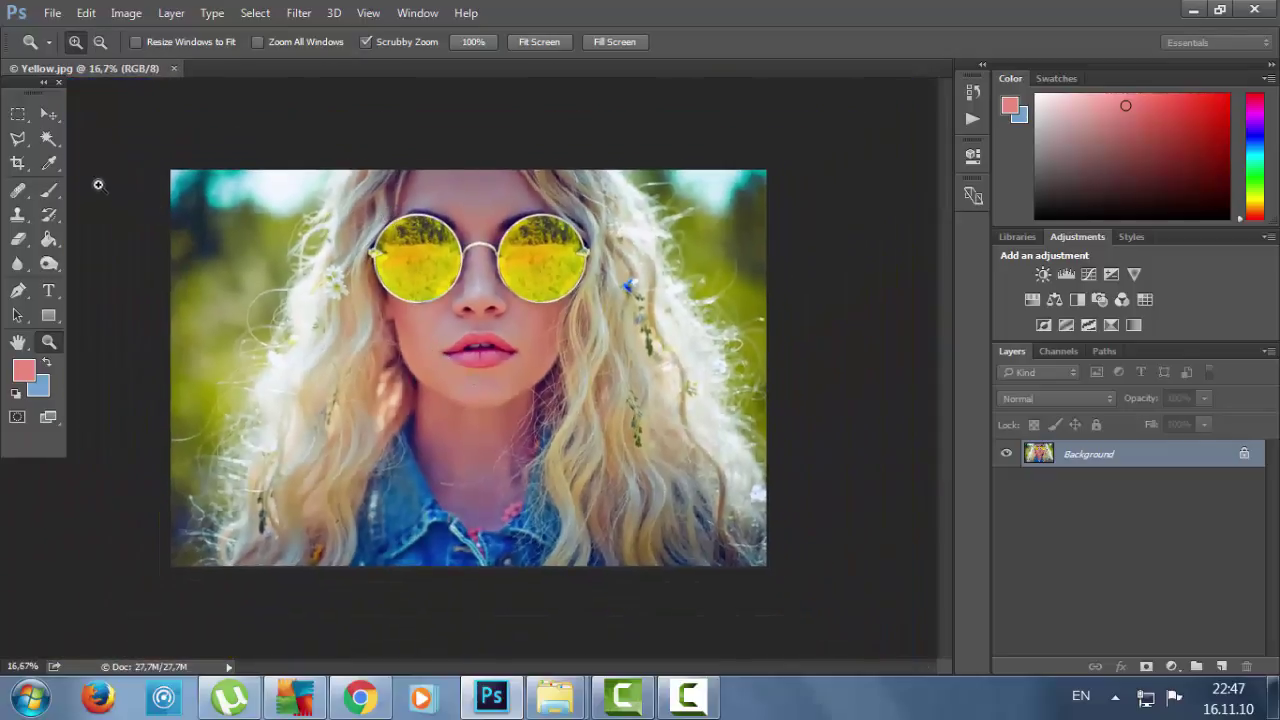
Activate the Rectangular Marquee tool and temporarily invoke zooming in to magnify the nose to 100% without changing tools
left_click(20, 118)
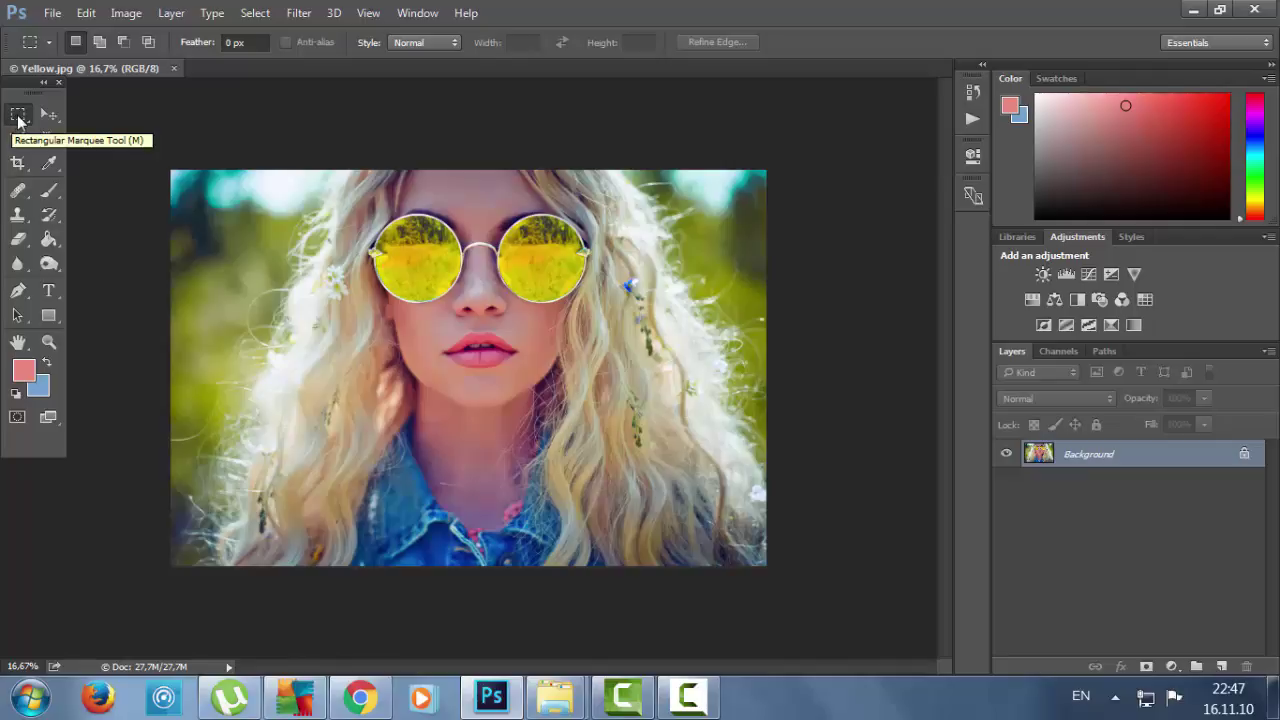
left_click(48, 343)
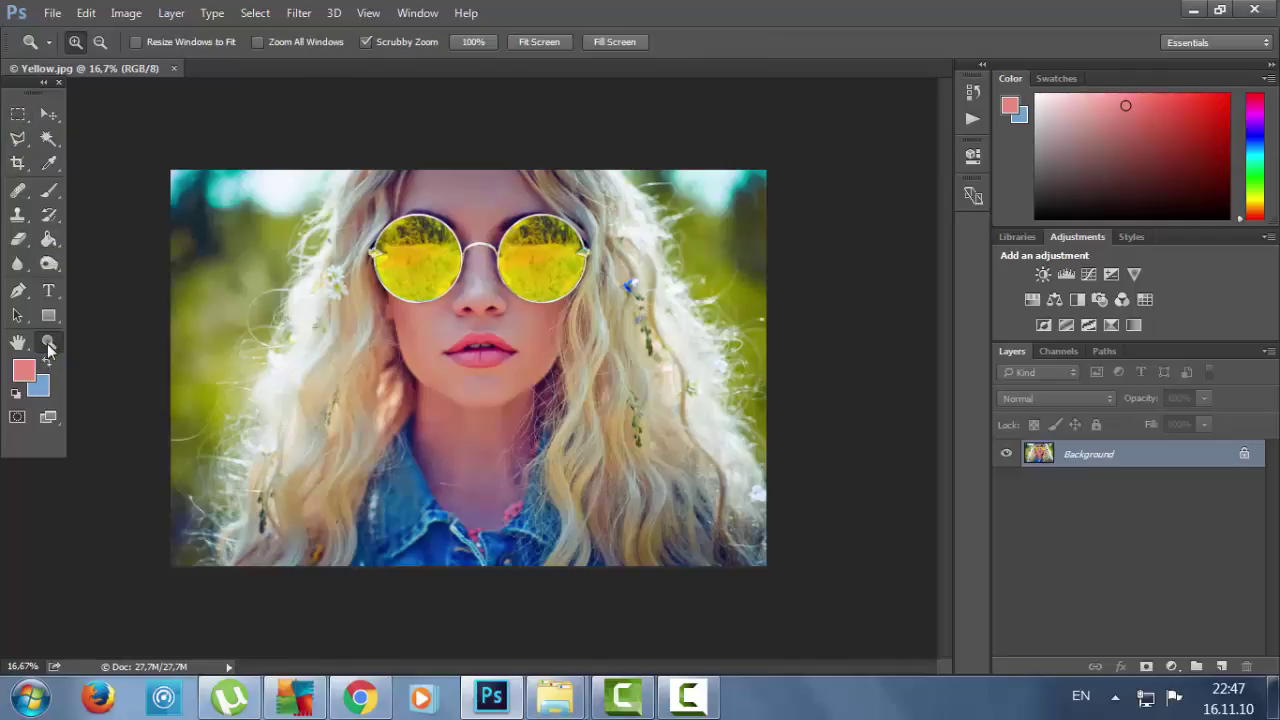
left_click(18, 115)
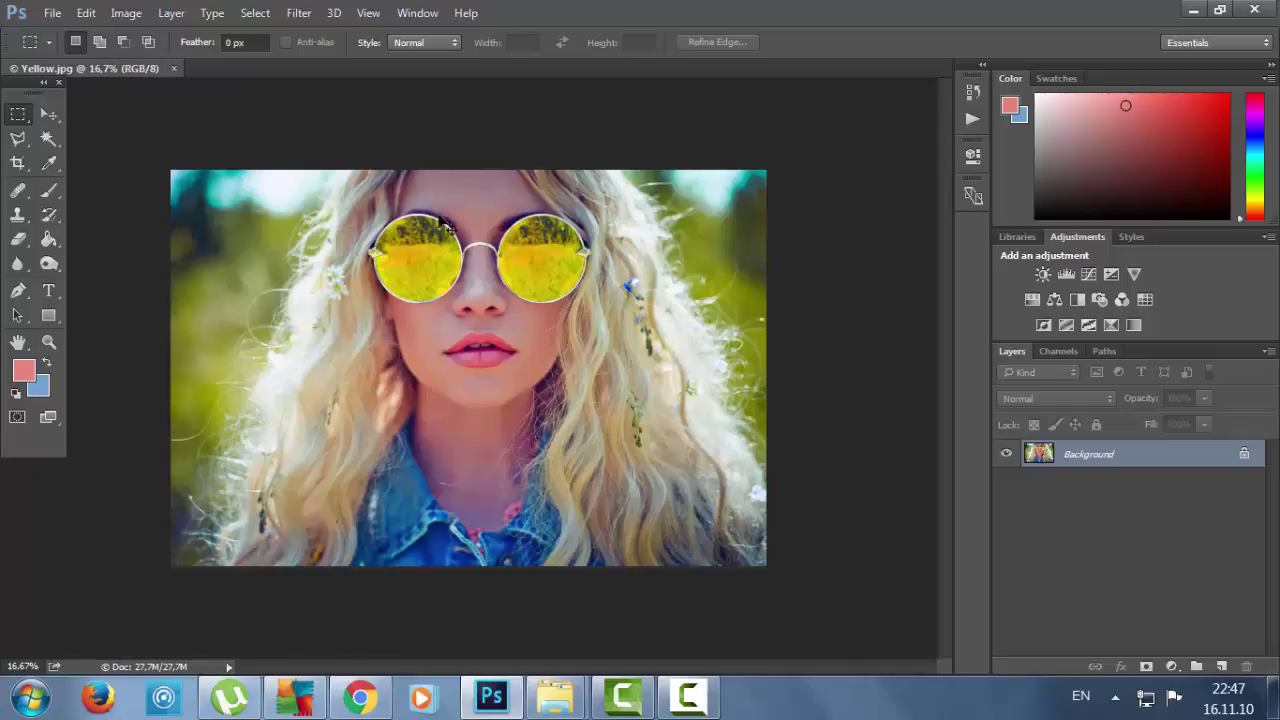
key("ctrl+space")
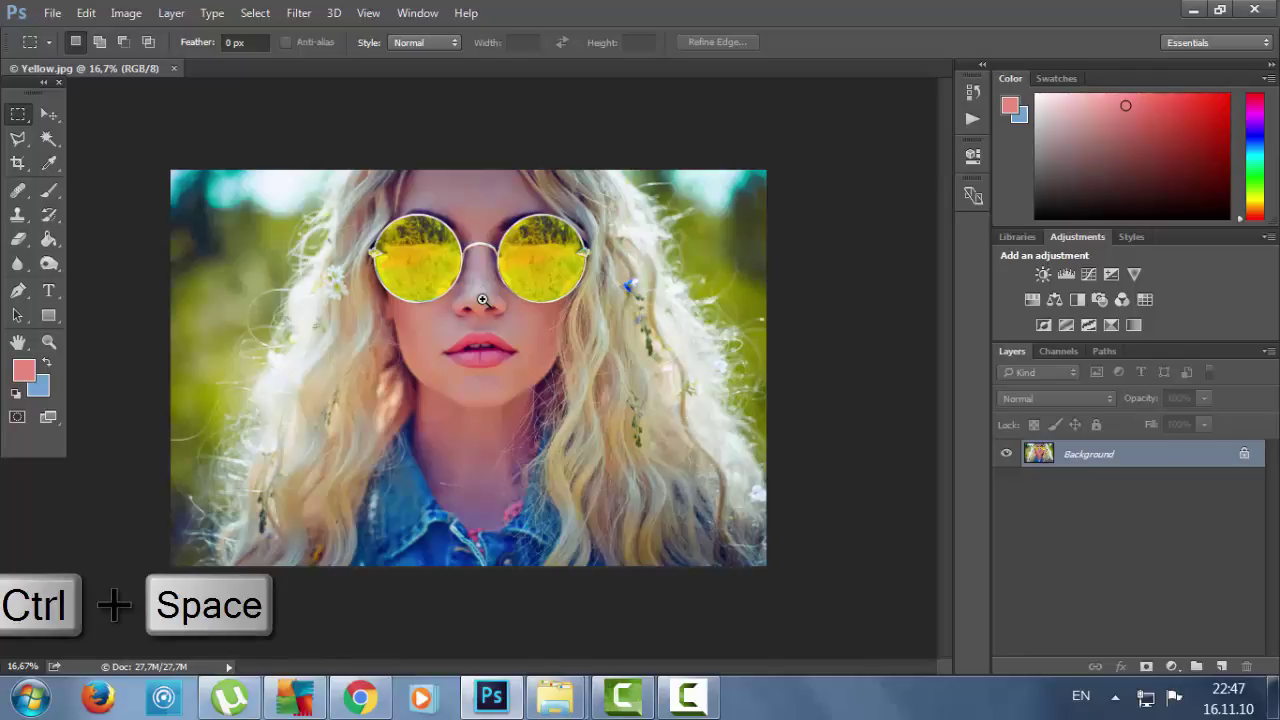
left_click(481, 299)
left_click(481, 299)
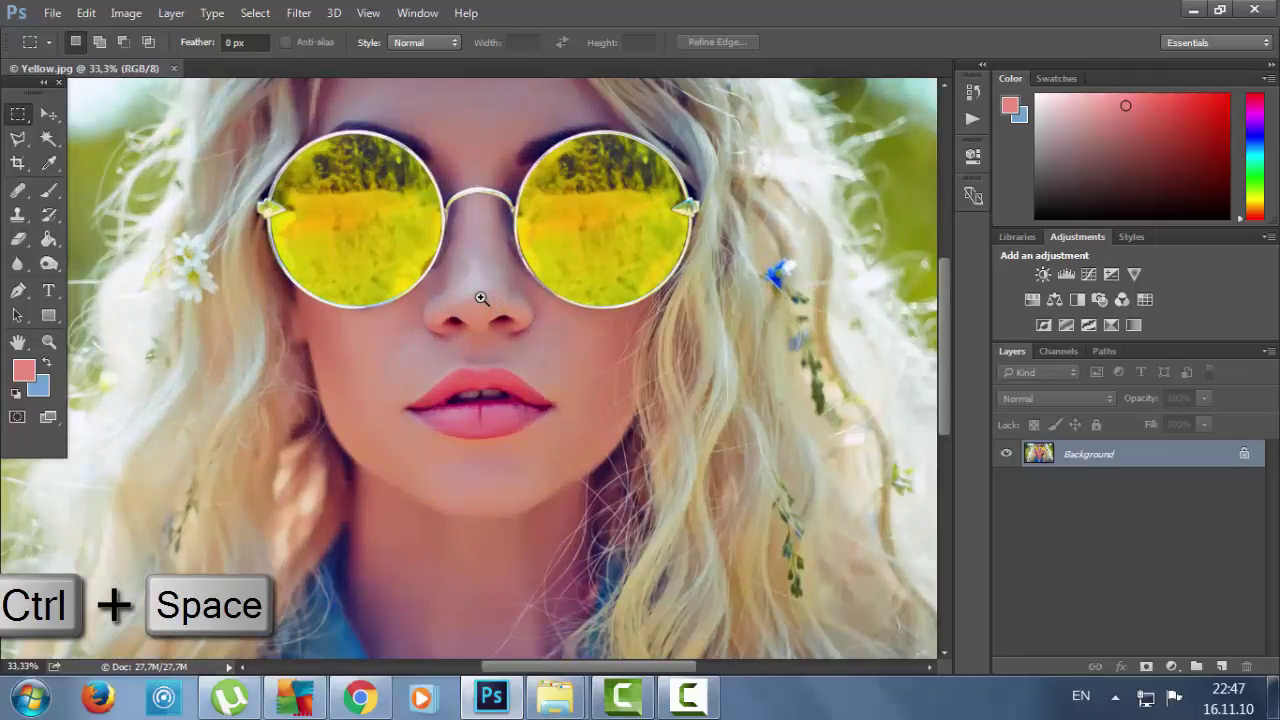
left_click(481, 299)
left_click(481, 299)
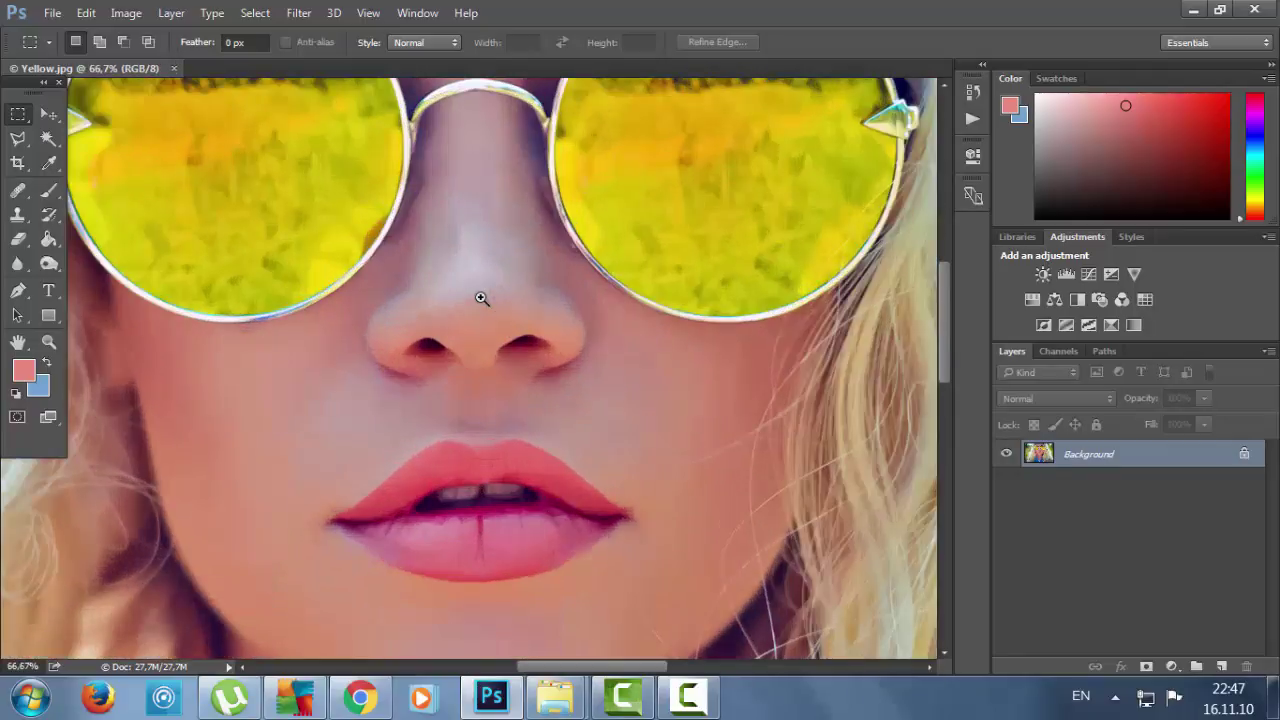
left_click(481, 298)
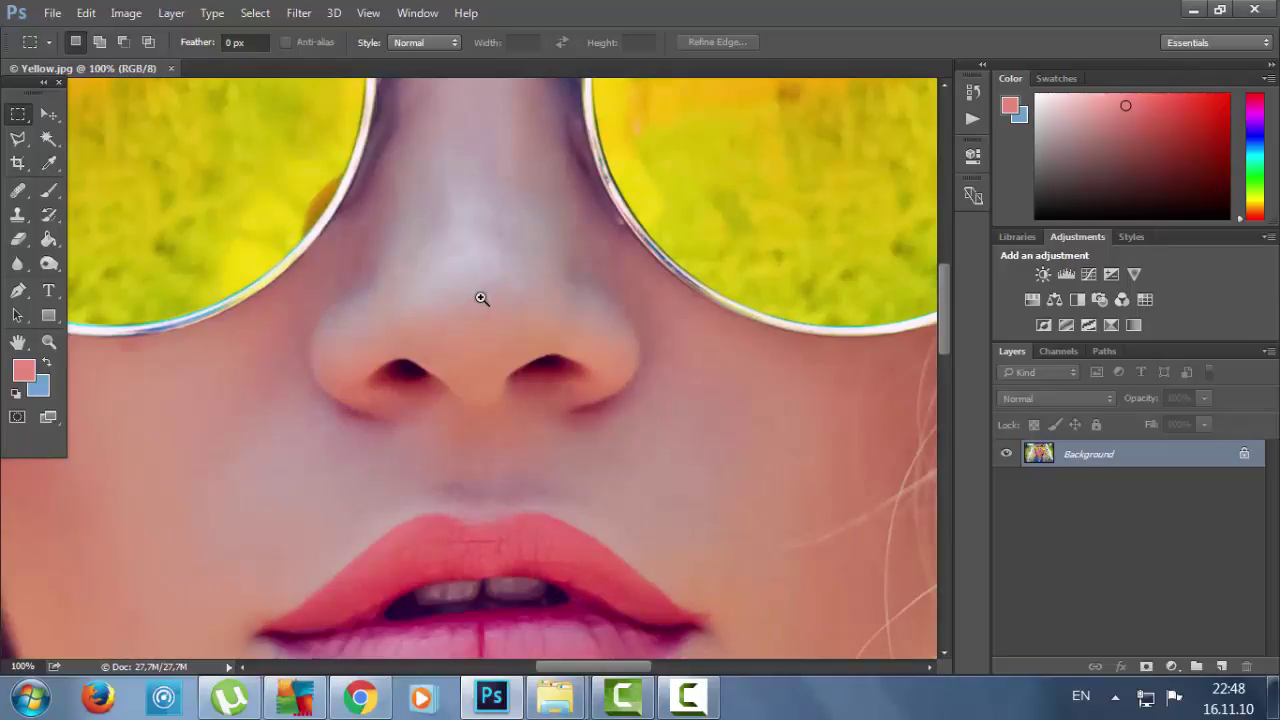
With the Rectangular Marquee tool active, temporarily pan the photo slightly downward and magnify the nose to 200% without changing tools
key("alt+space")
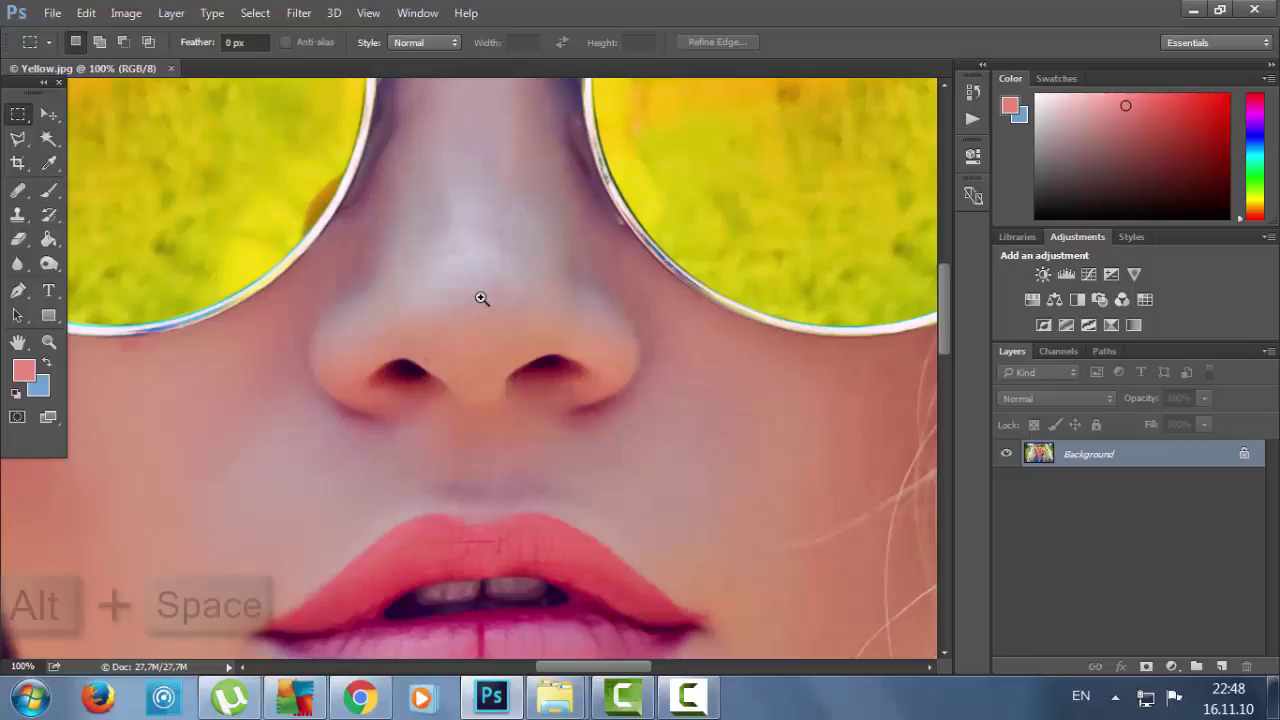
left_click(18, 115)
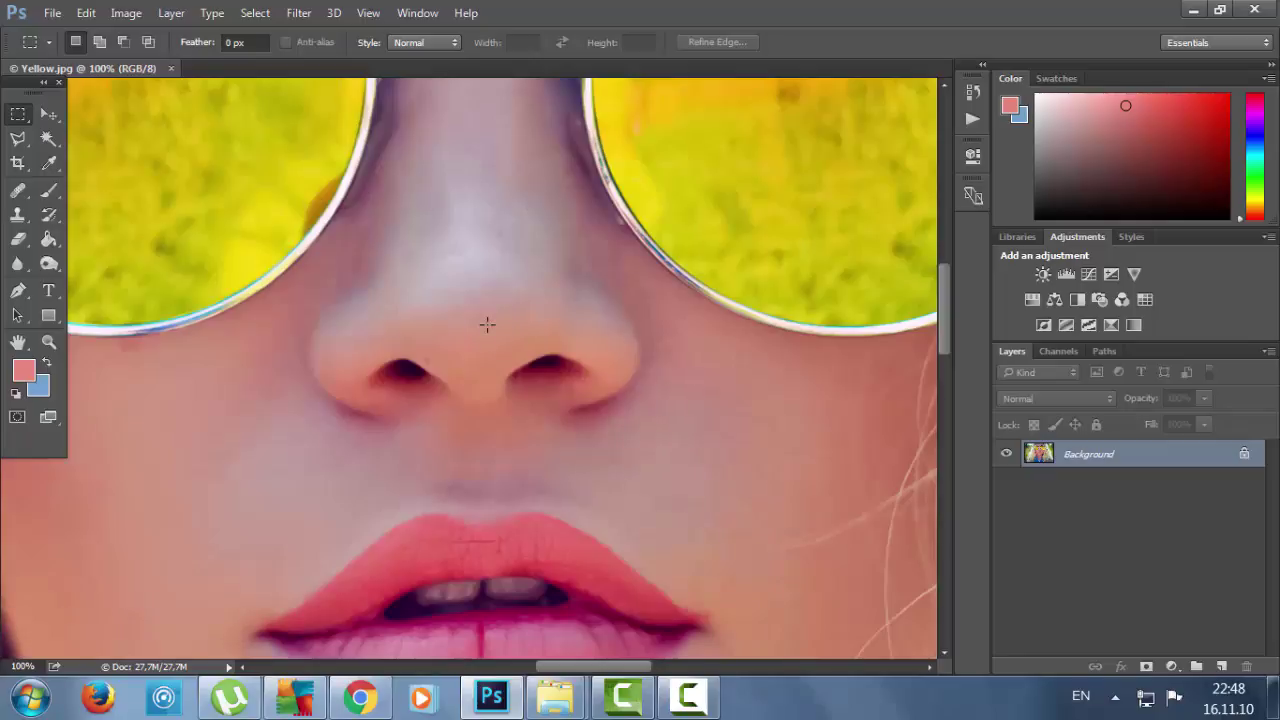
key("space")
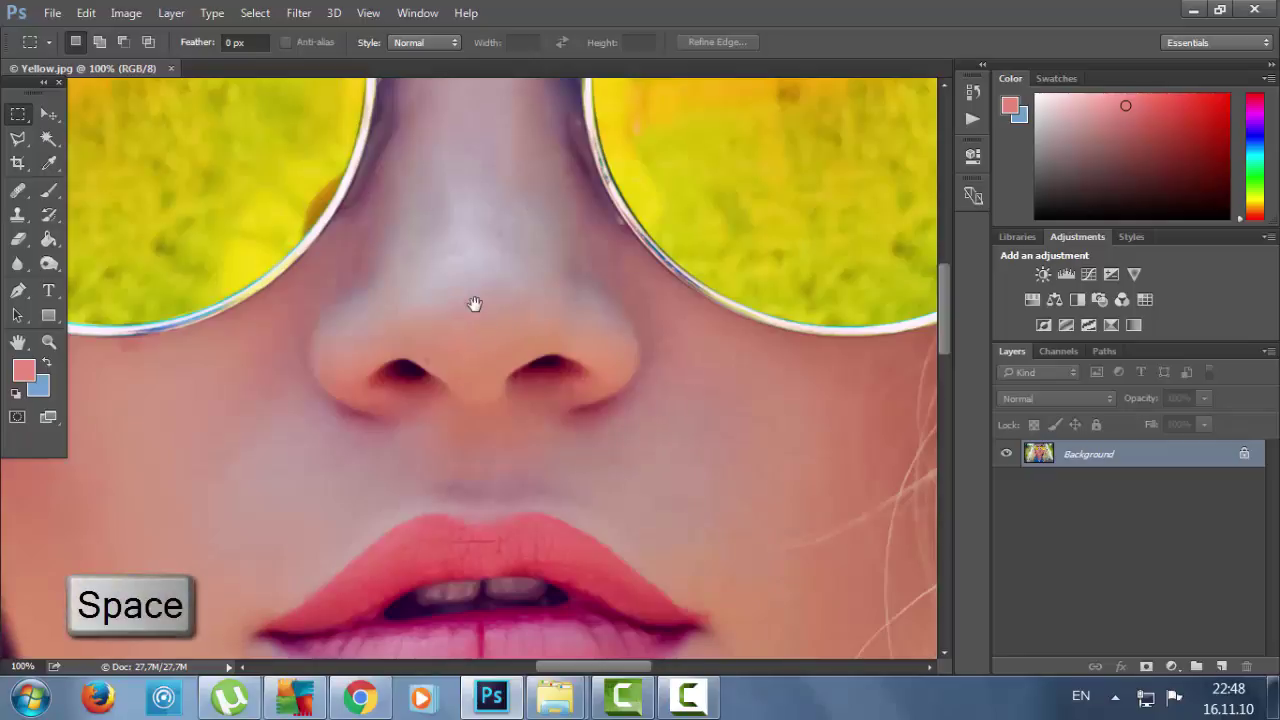
left_click_drag(474, 303, 484, 338)
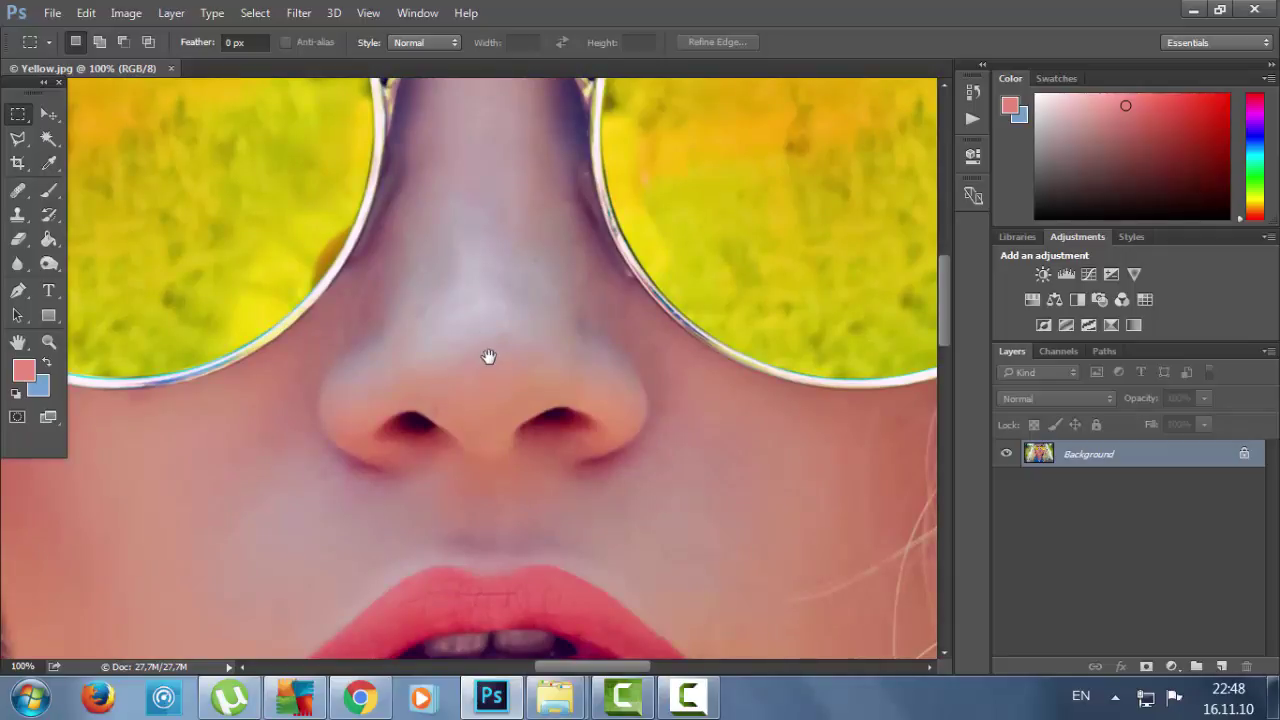
key("ctrl+space")
left_click(490, 358)
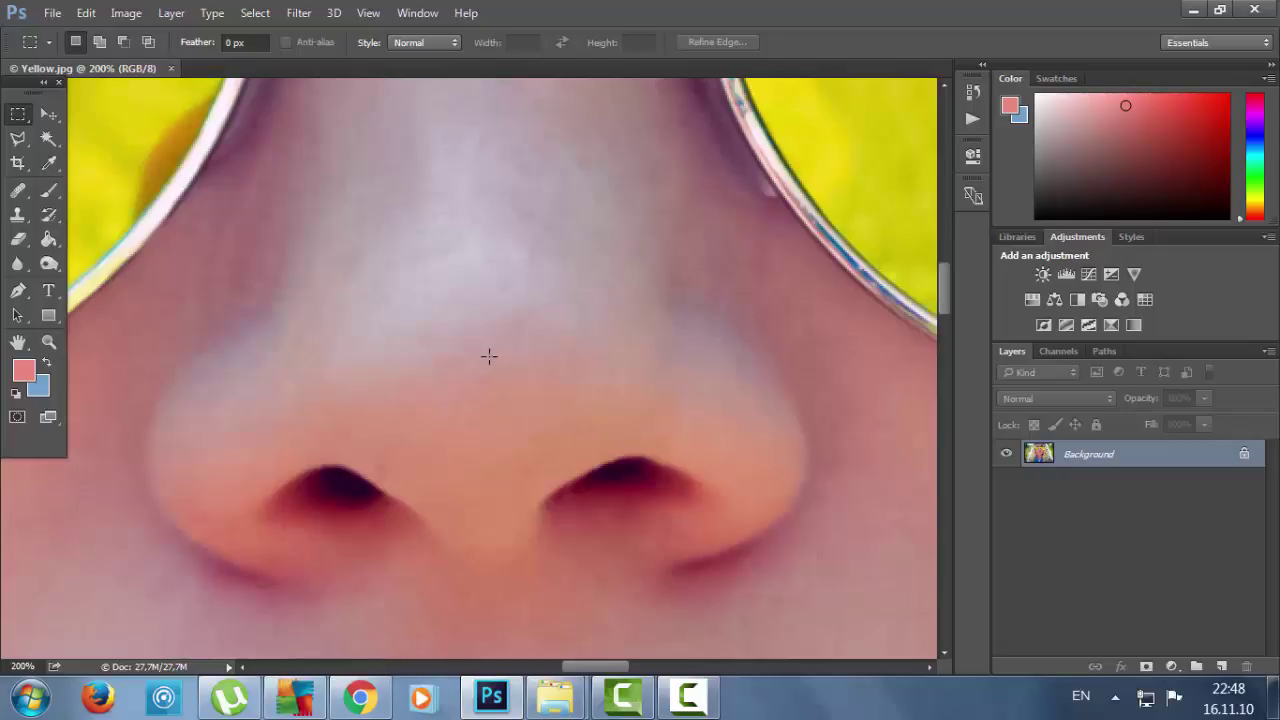
Temporarily invoke zooming out from the Rectangular Marquee tool to reduce the view from the nose to 16.67%
key("alt")
key("alt")
left_click(490, 357, "alt")
left_click(490, 357, "alt")
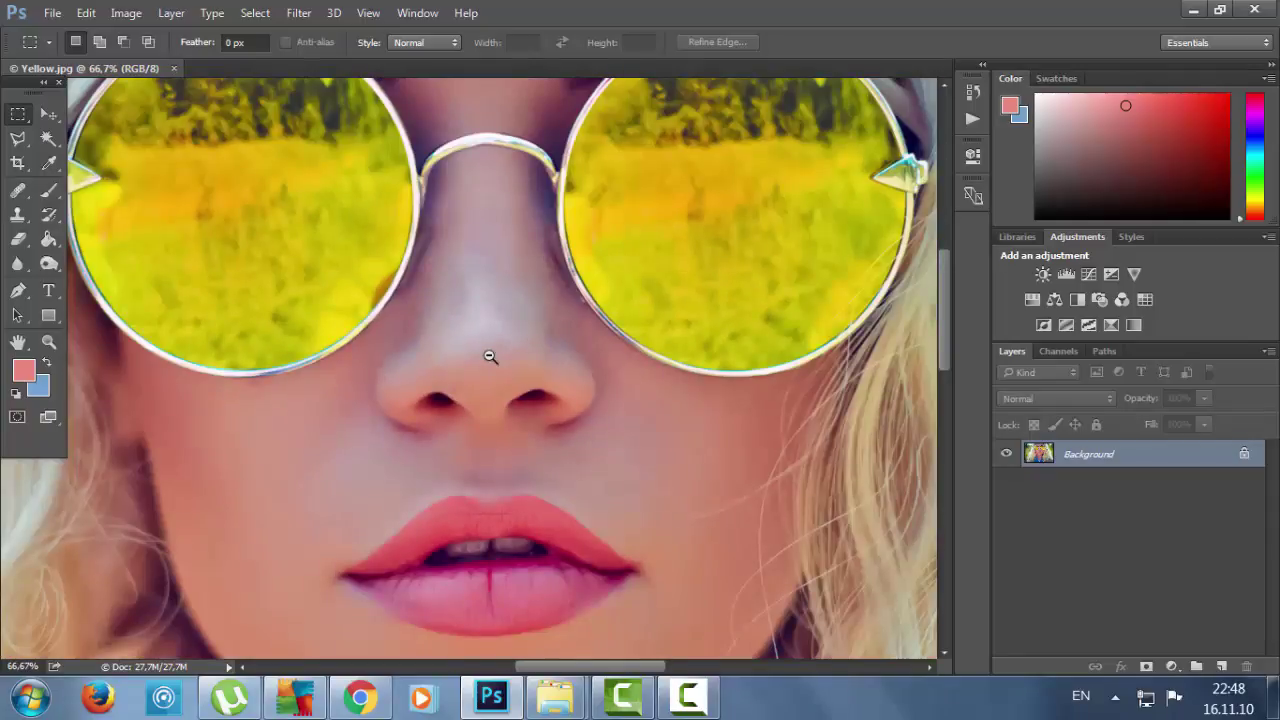
left_click(490, 357, "alt")
left_click(490, 357, "alt")
left_click(490, 357, "alt")
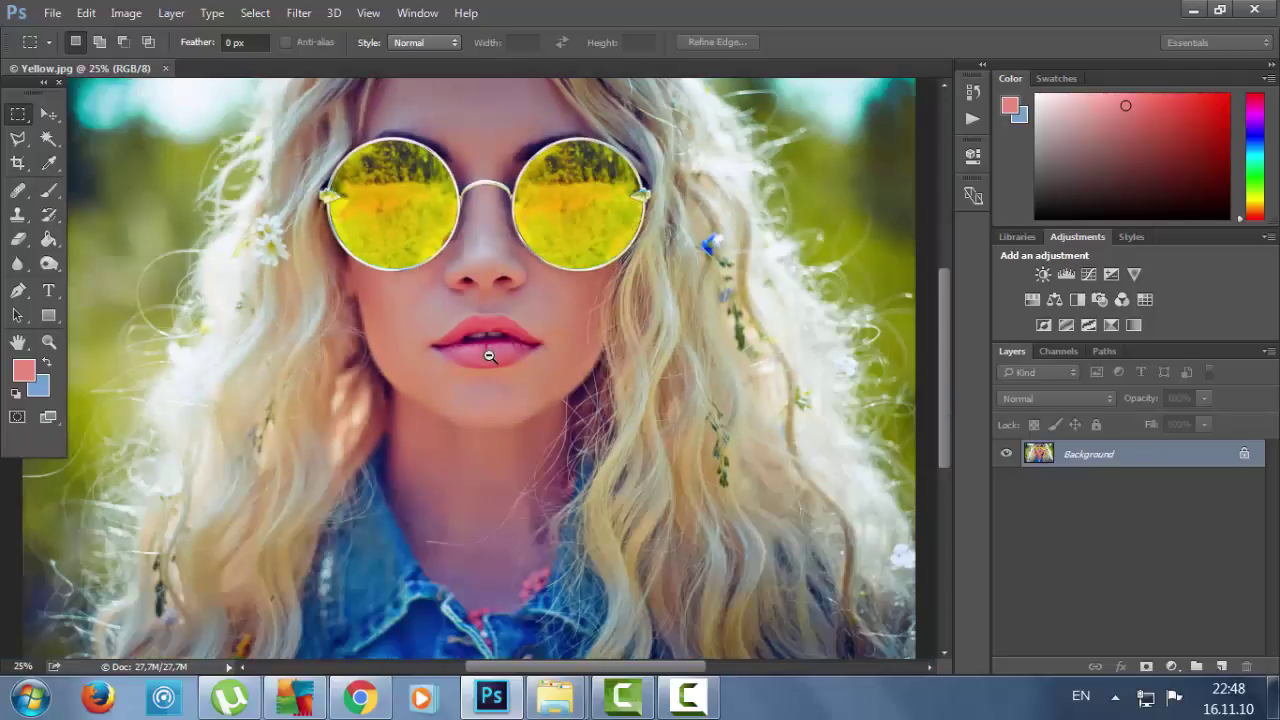
left_click(484, 270, "alt")
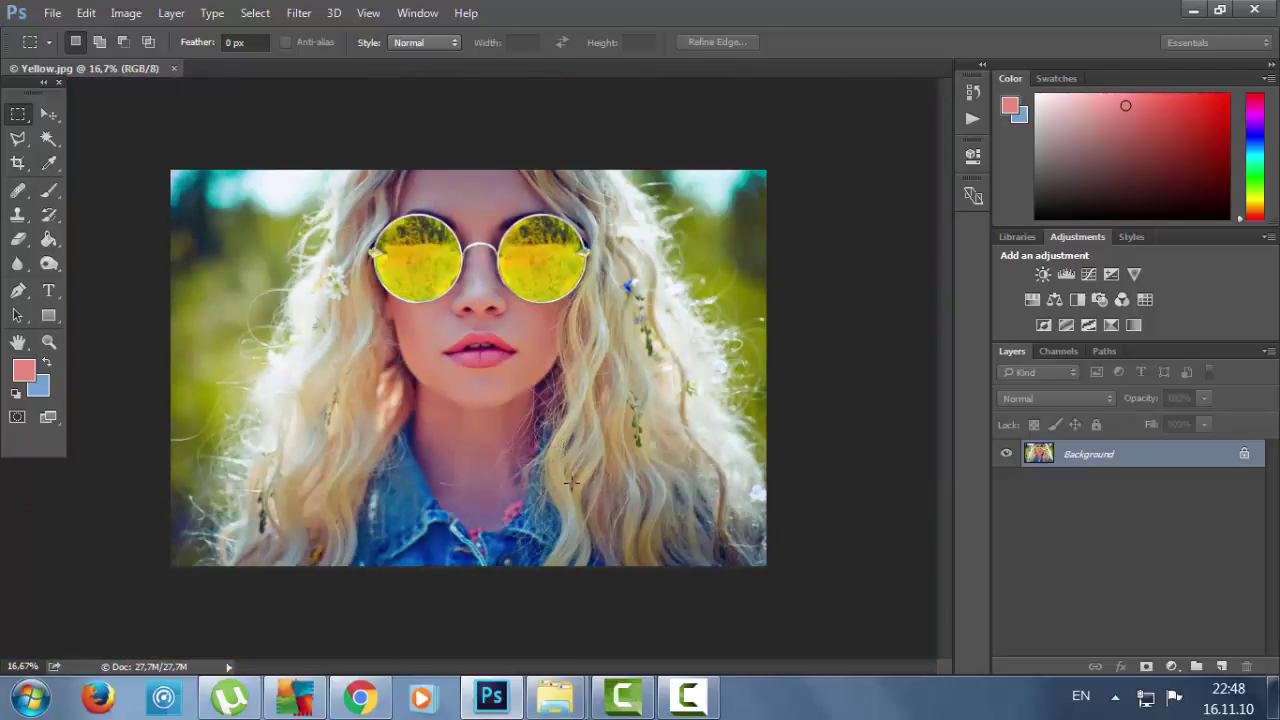
Switch to the Brush tool and back to the Rectangular Marquee tool
left_click(47, 117)
left_click(27, 117)
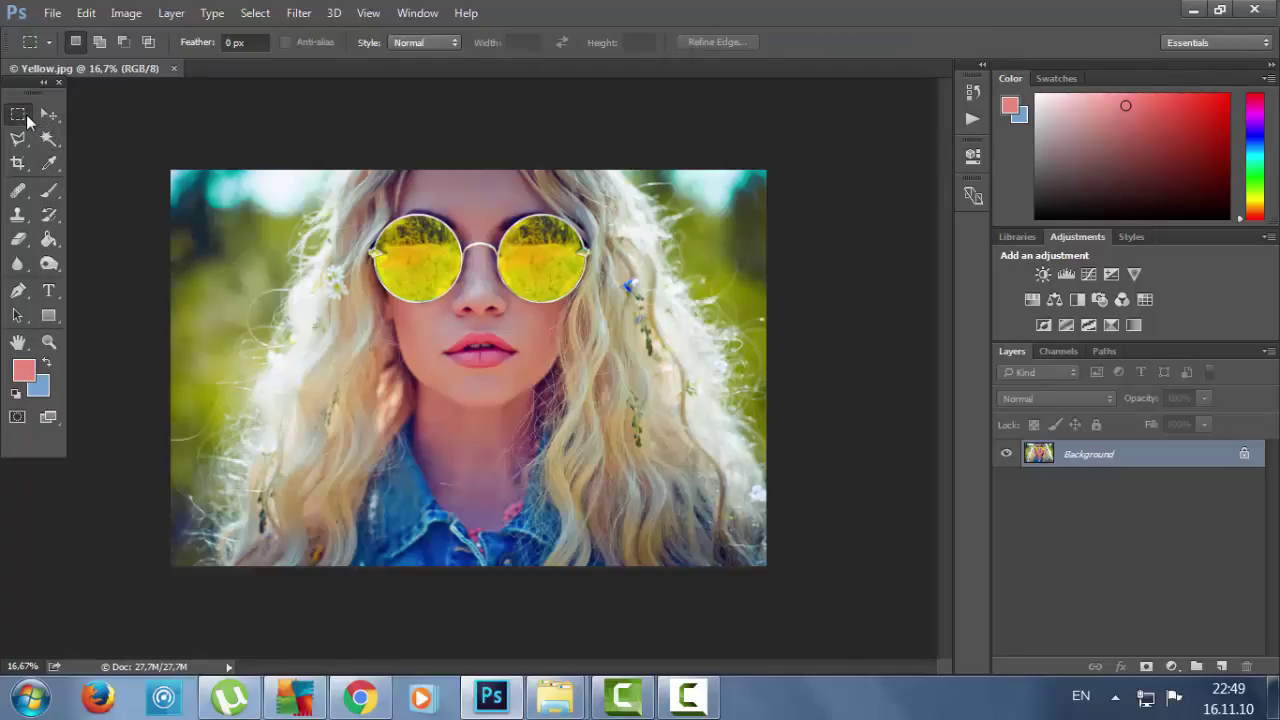
left_click(50, 192)
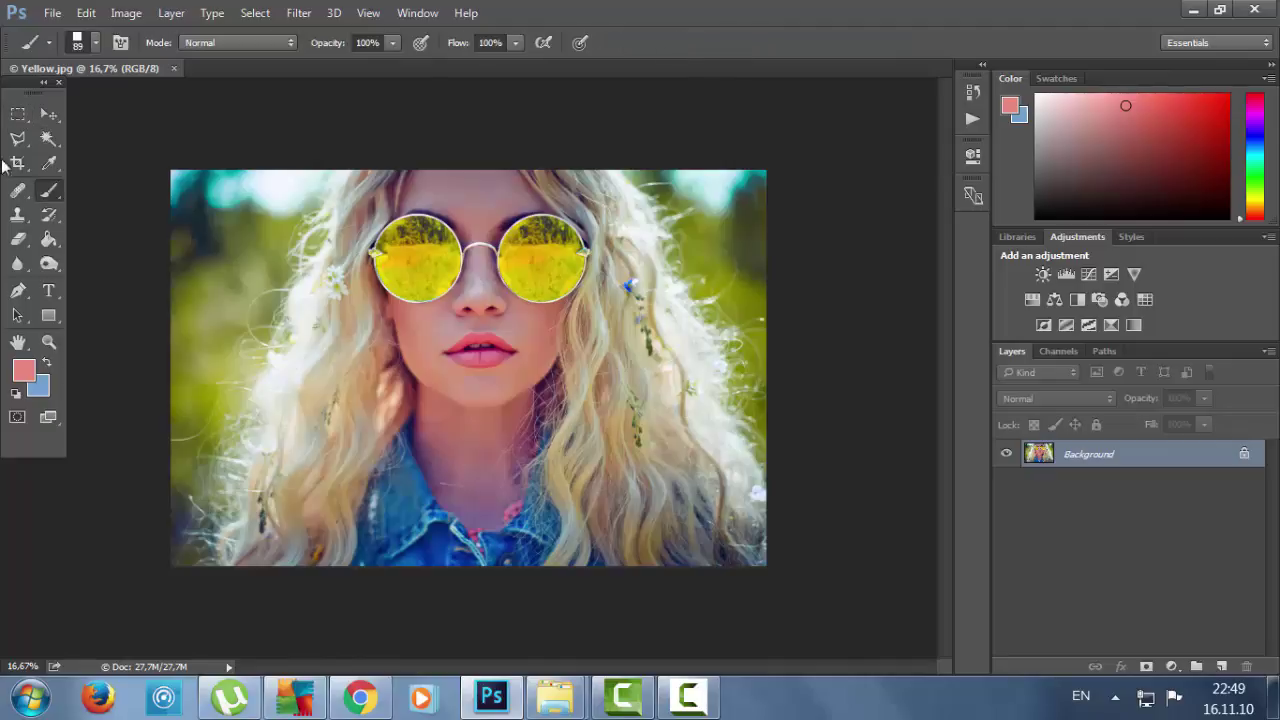
left_click(20, 118)
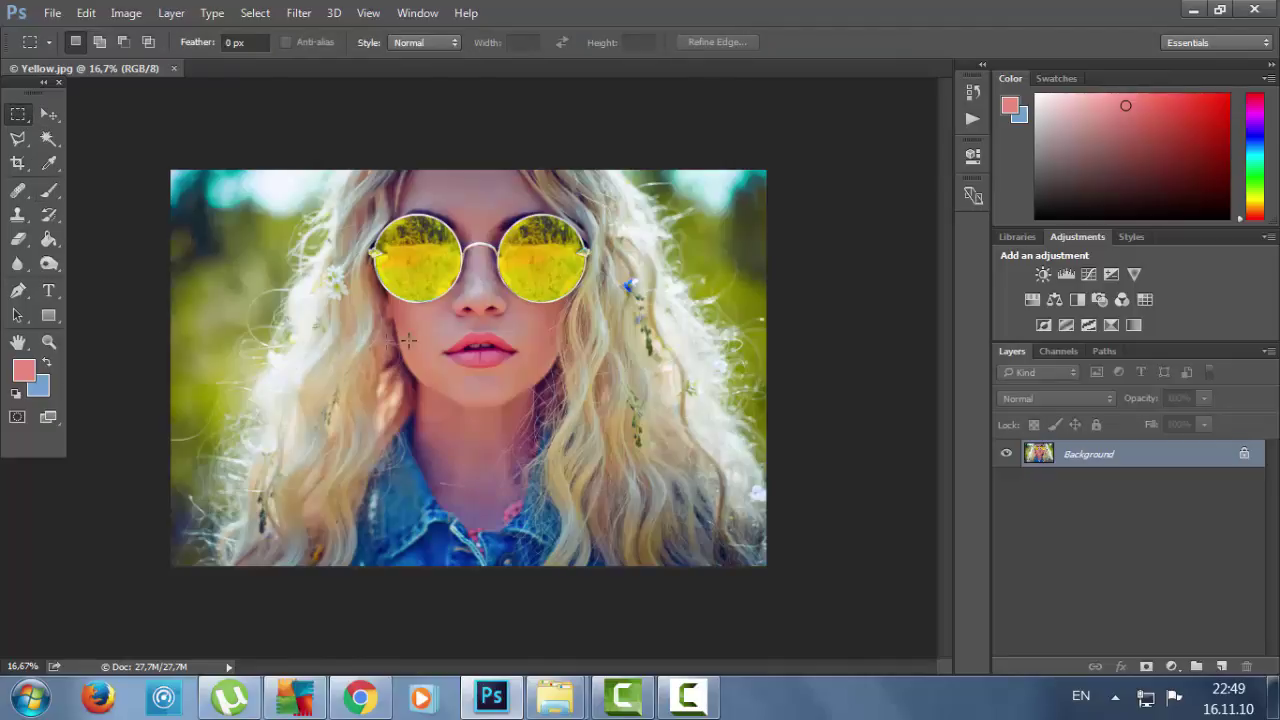
Magnify the chin to 33.33% with the Zoom tool, and switch to the Rectangular Marquee tool and back to the Zoom tool
key("z")
left_click(485, 401)
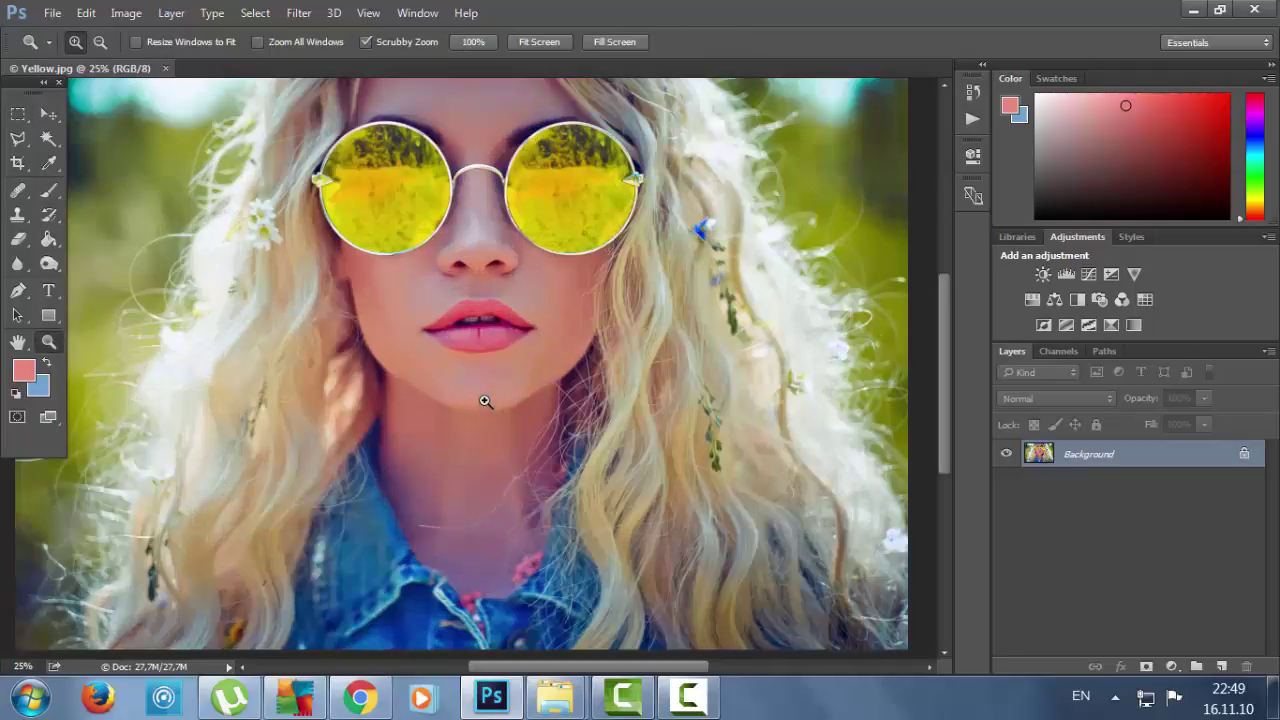
left_click(485, 401)
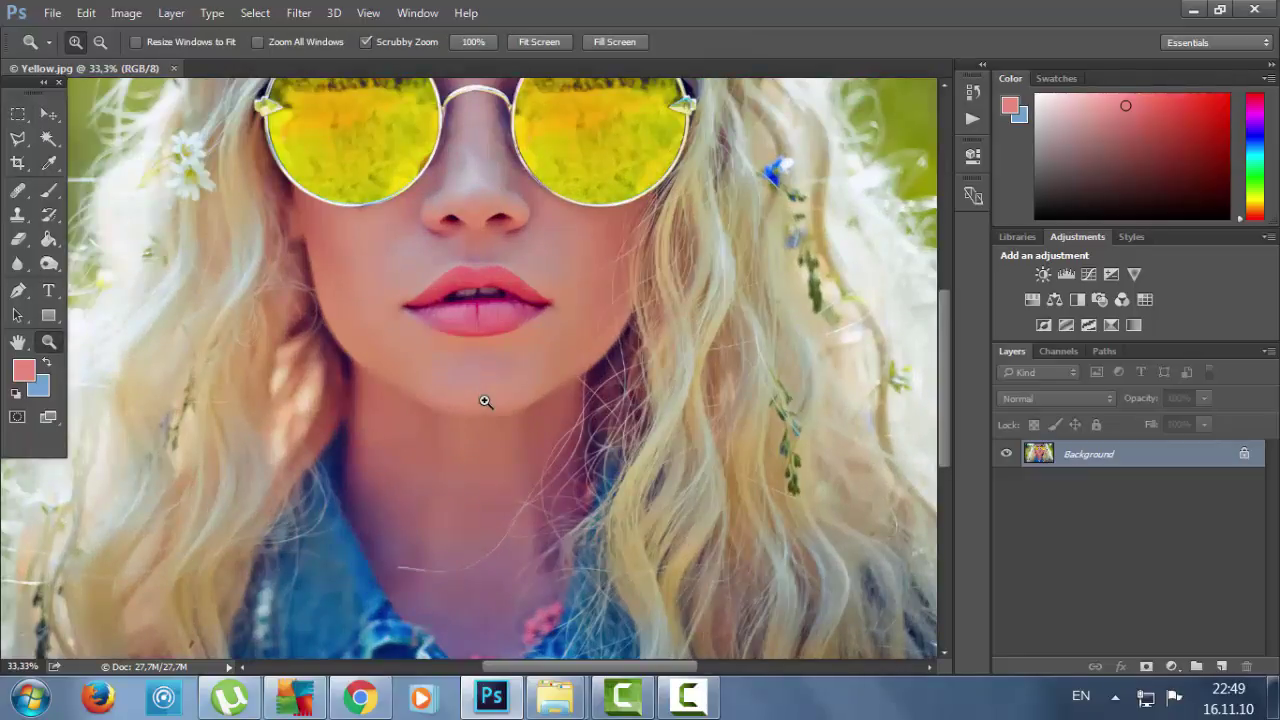
key("m")
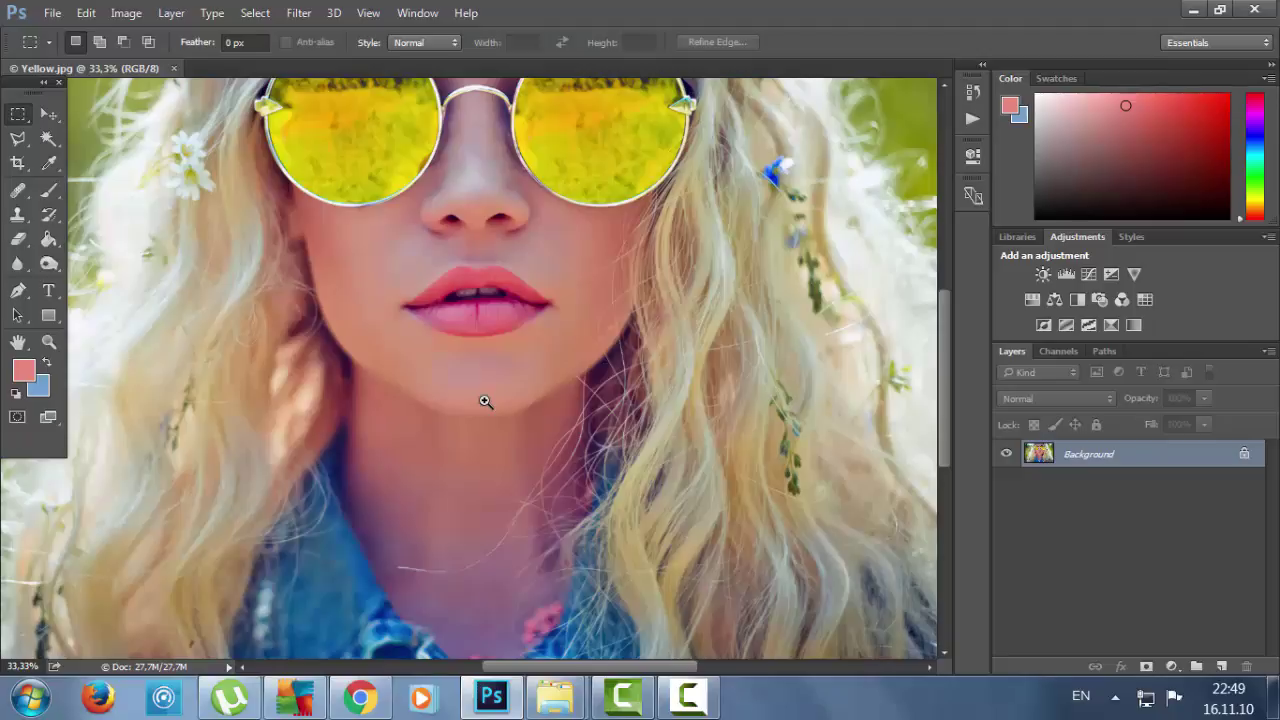
key("z")
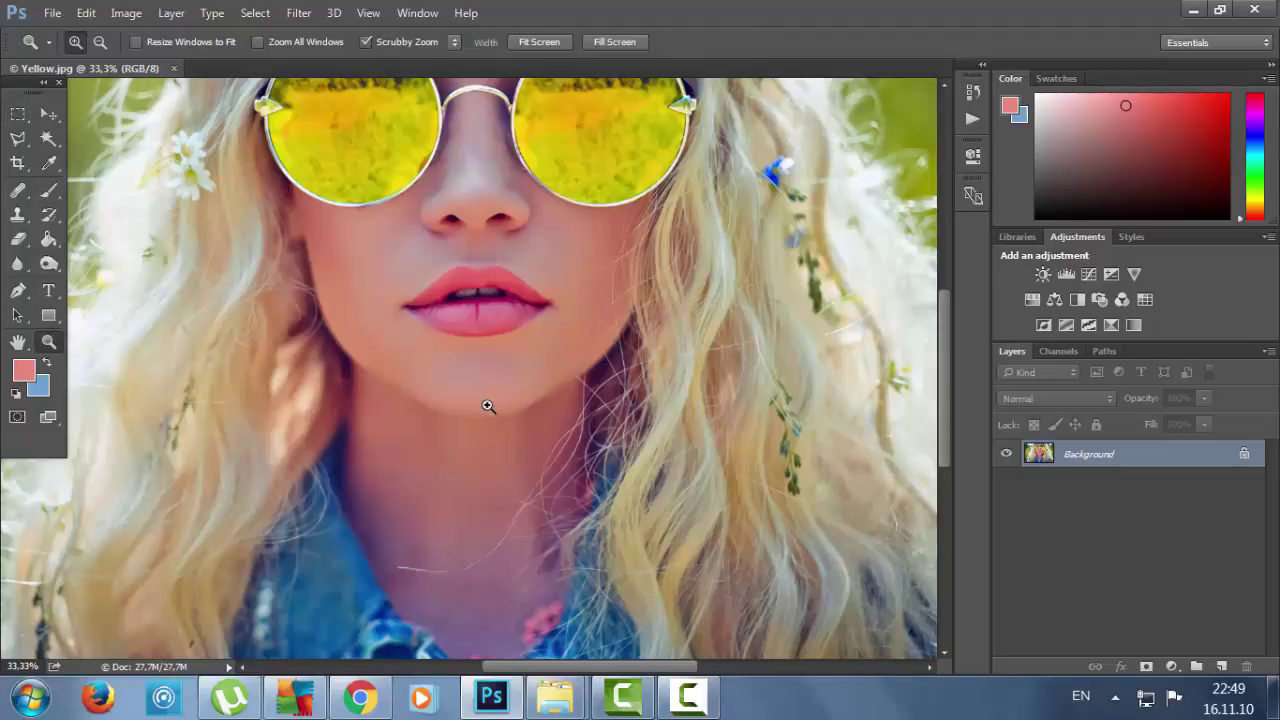
Zoom out from the chin with the Zoom tool to 16.67% and reactivate the Rectangular Marquee tool
left_click(486, 400)
left_click(489, 394, "alt")
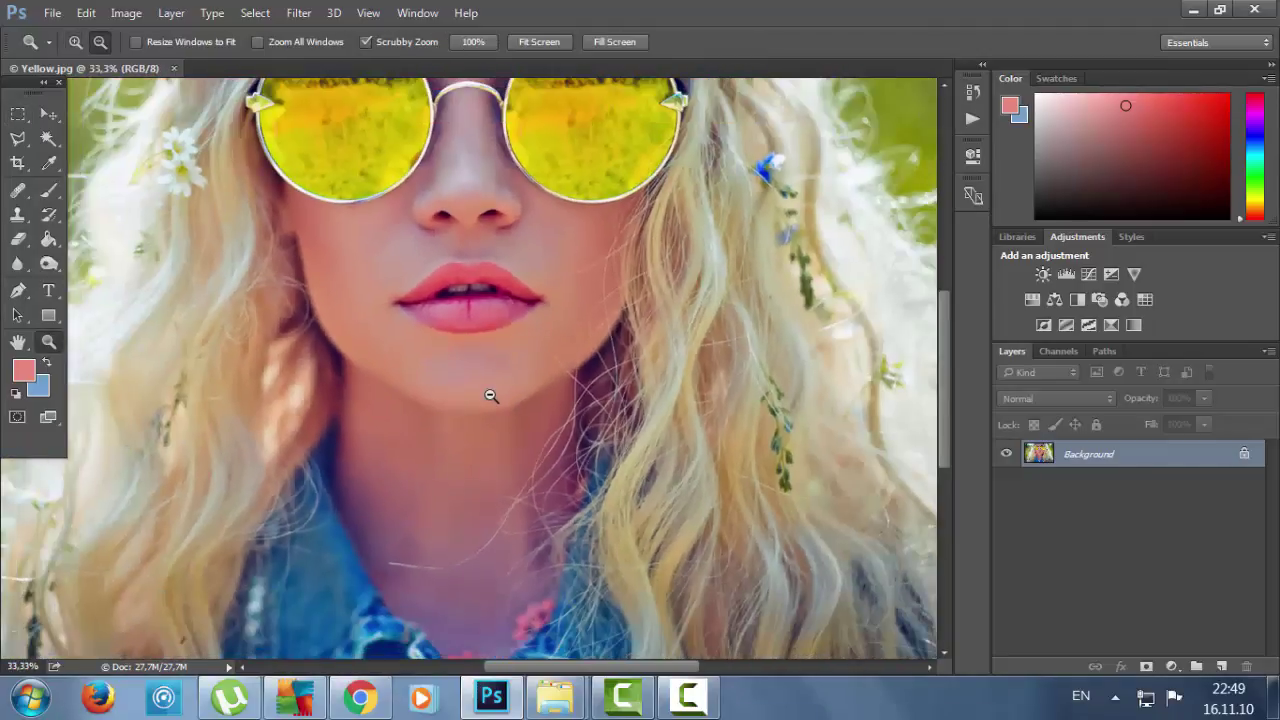
left_click(489, 394, "alt")
left_click(491, 396, "alt")
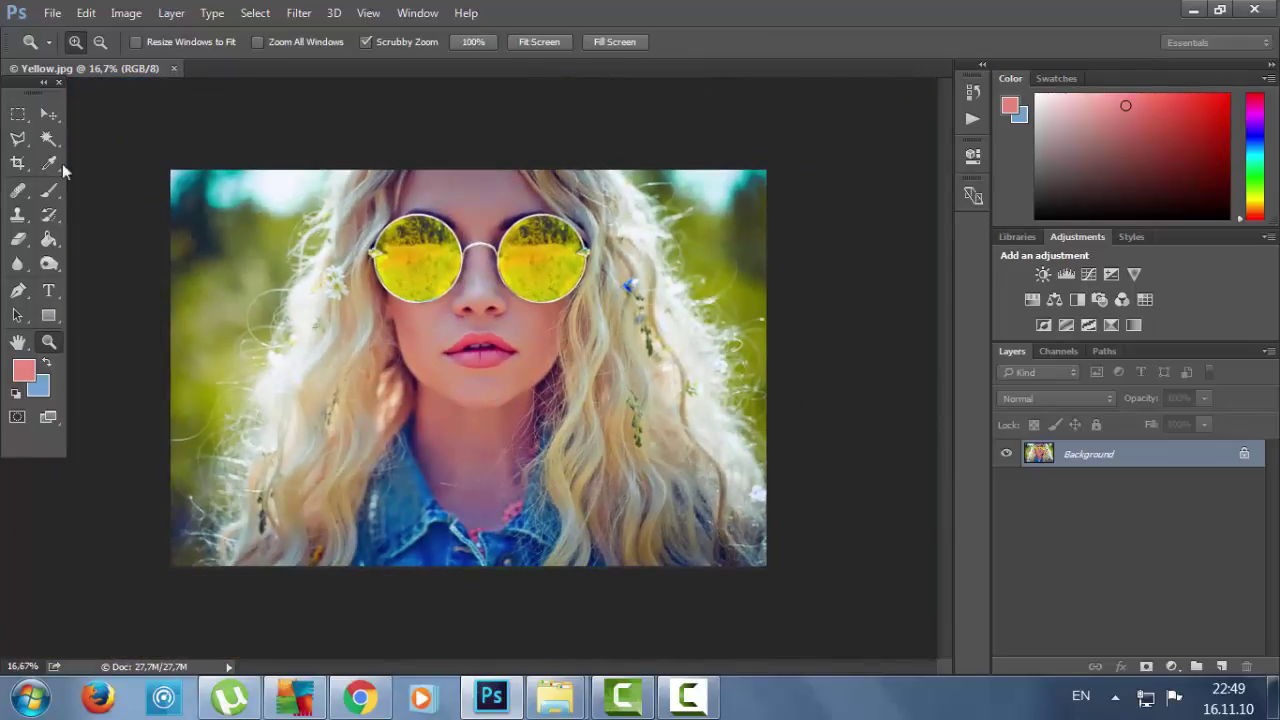
left_click(17, 114)
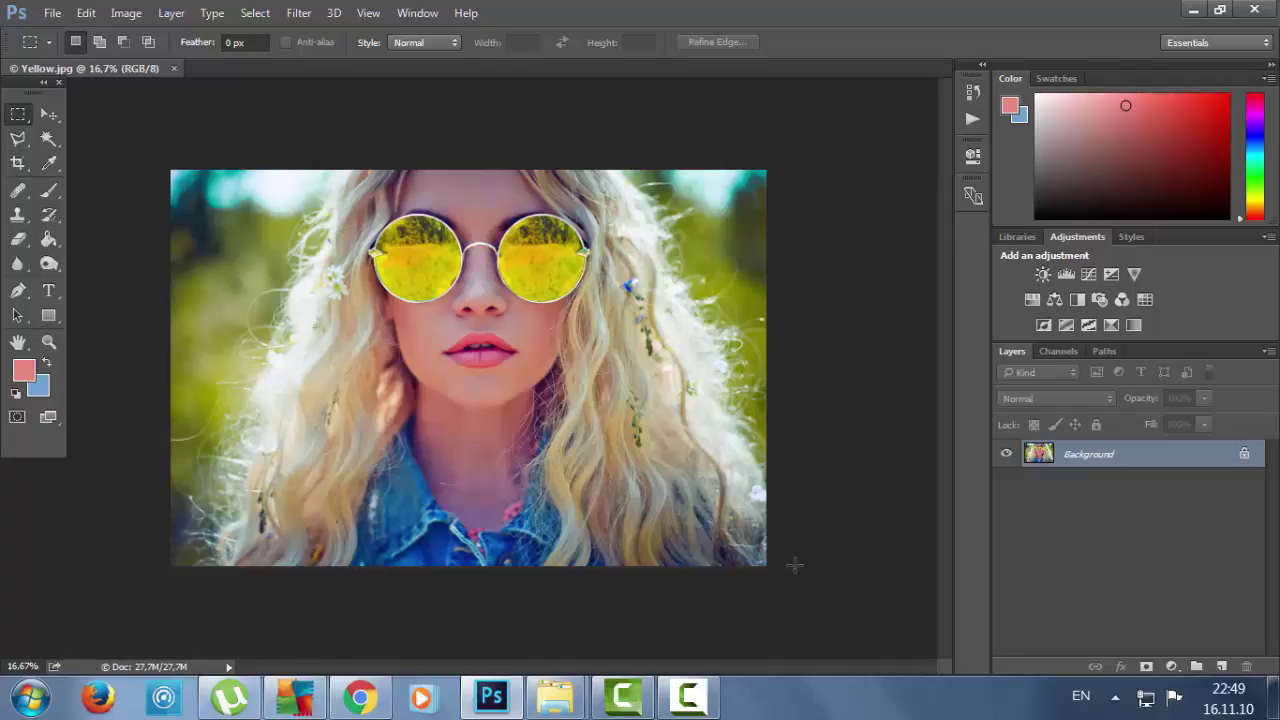
left_click(702, 704)
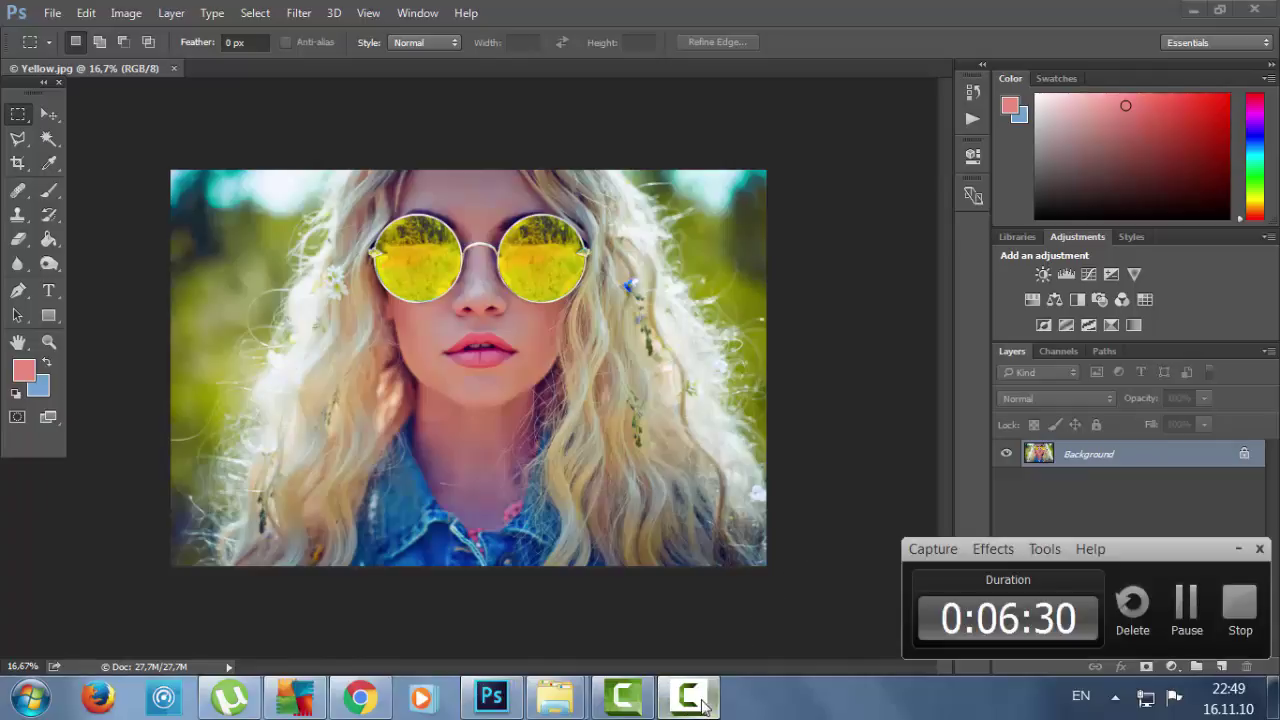